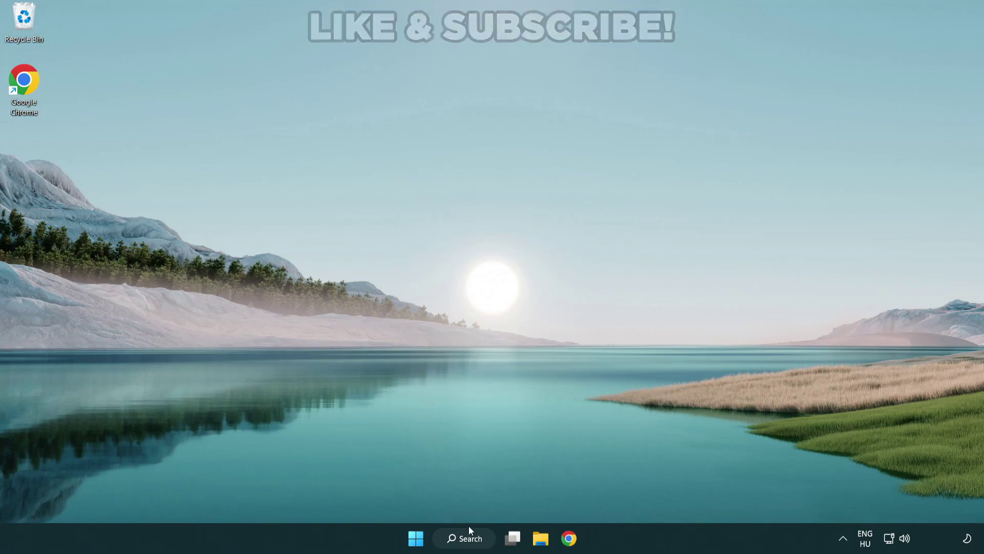
# Search Windows for "device manager", open Device Manager and move its window nearer the middle of the desktop.
pyautogui.click(470, 541)
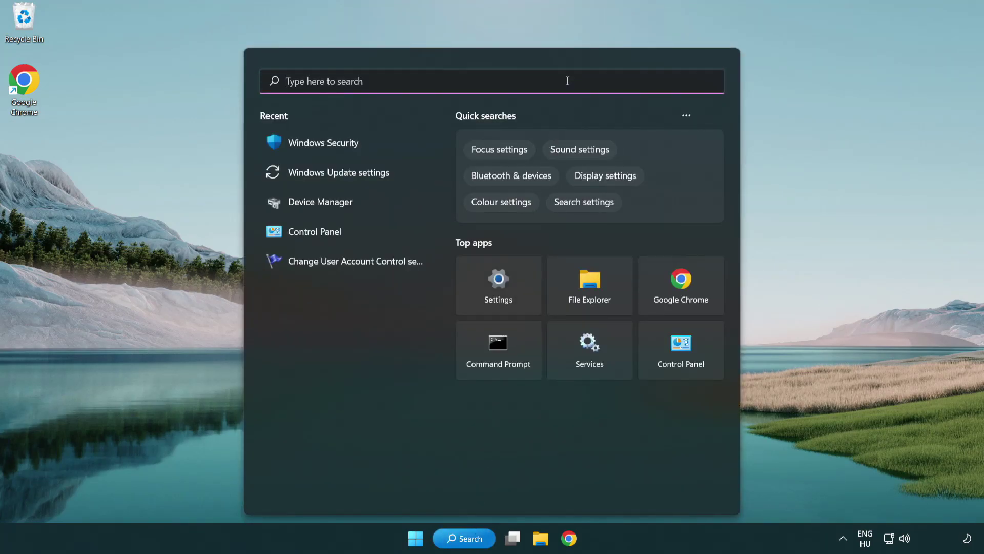
pyautogui.write('device m')
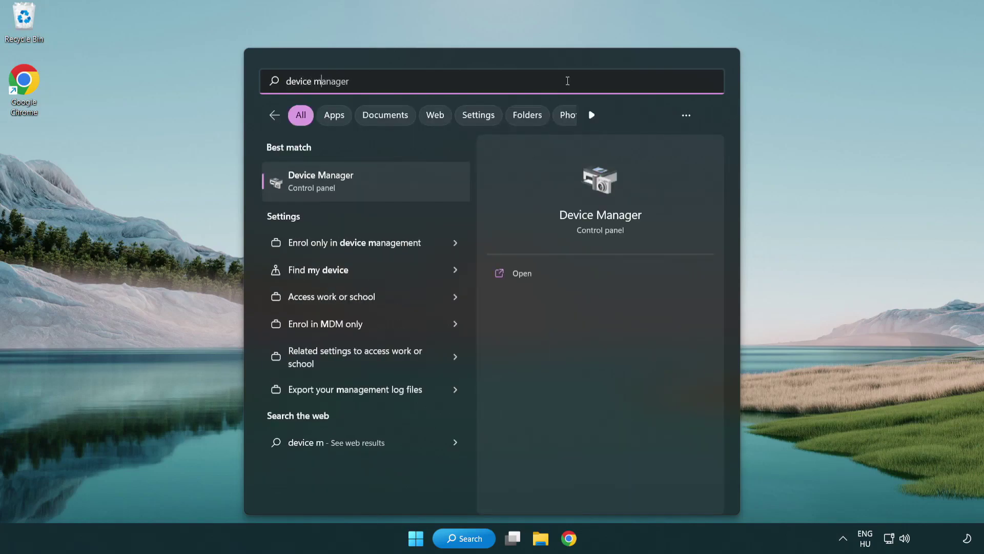
pyautogui.write('anager')
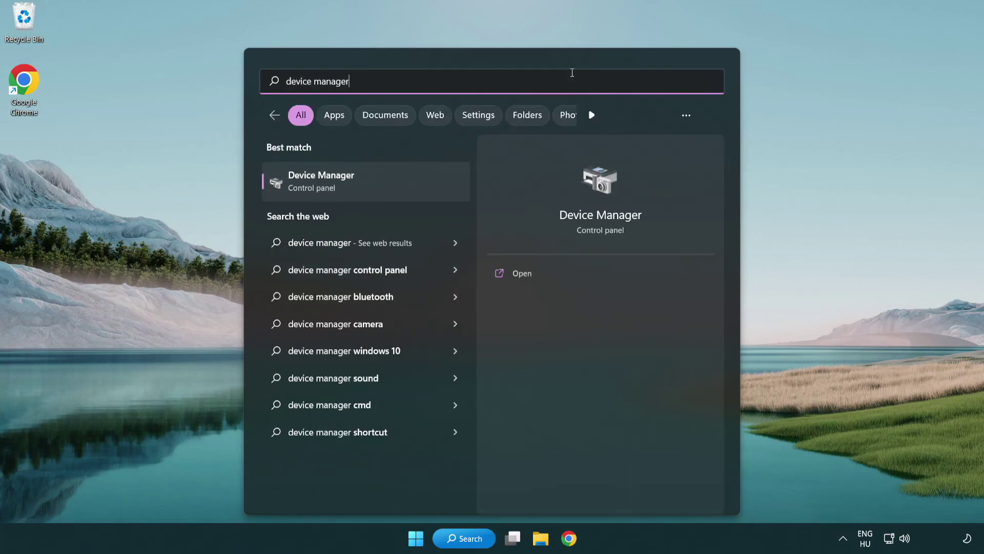
pyautogui.click(393, 185)
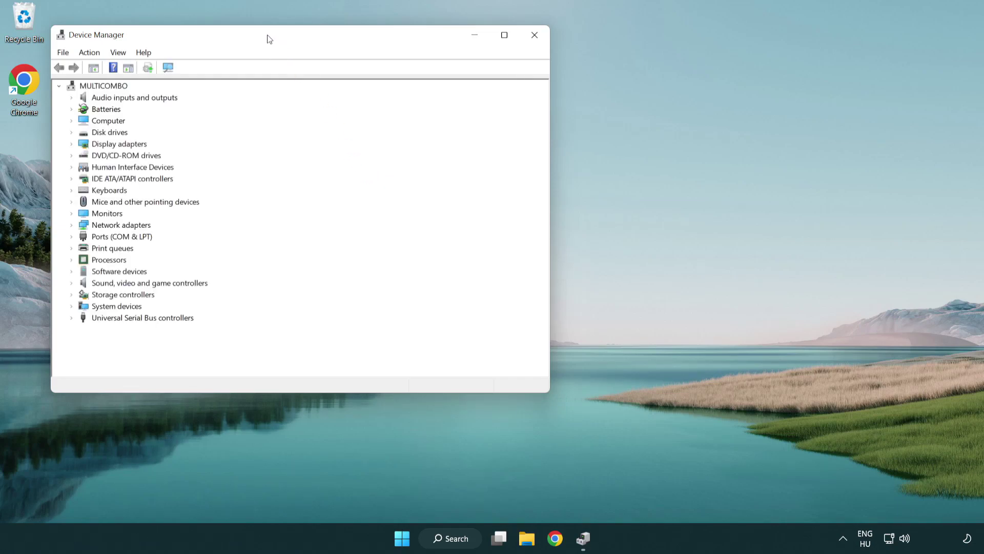
pyautogui.moveTo(269, 39); pyautogui.dragTo(433, 98)
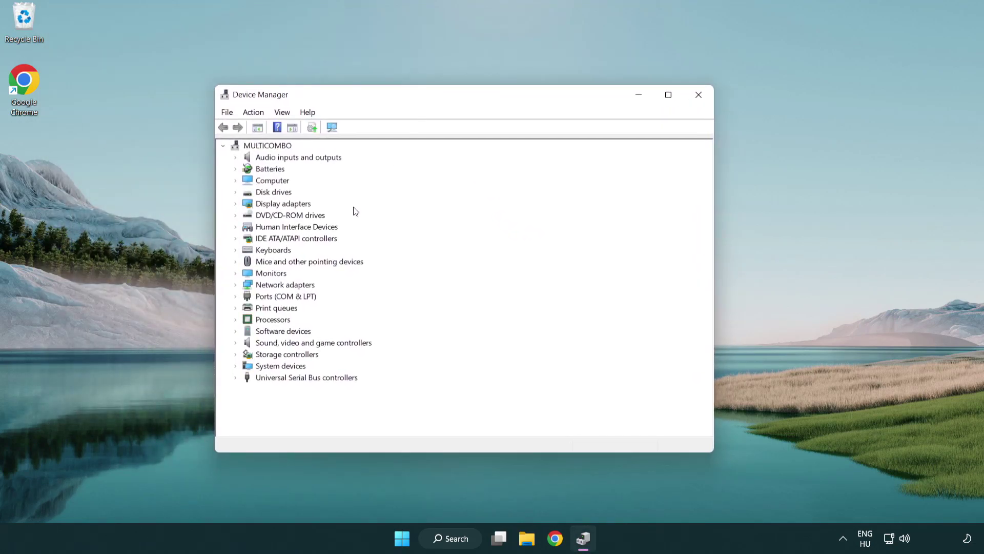
# Run an automatic driver update for the VMware SVGA 3D display adapter, then close Device Manager.
pyautogui.click(271, 206)
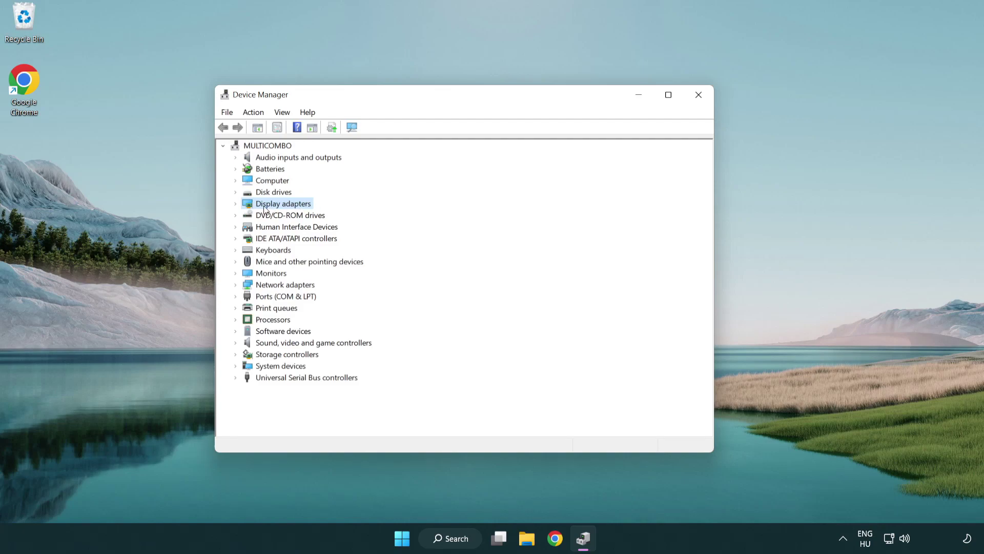
pyautogui.click(235, 204)
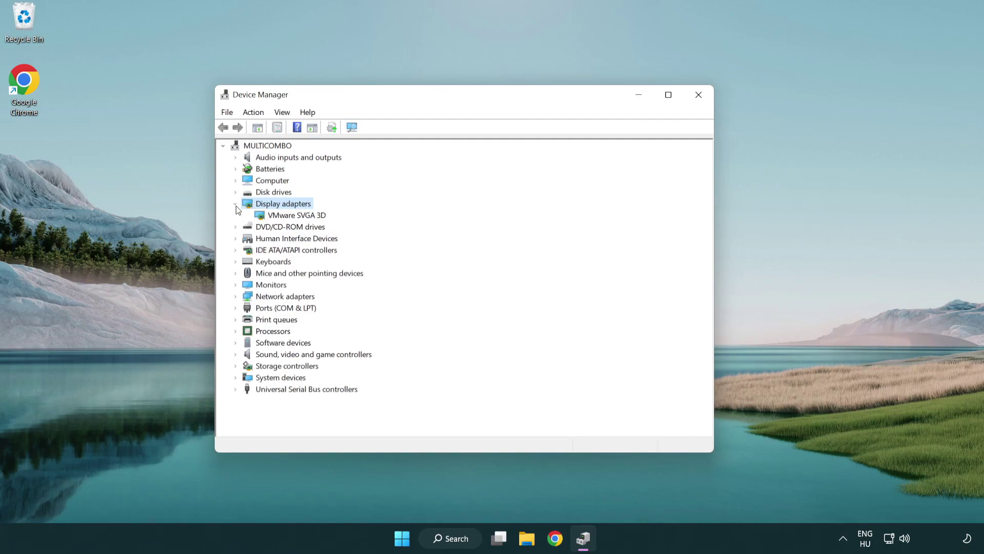
pyautogui.click(293, 215)
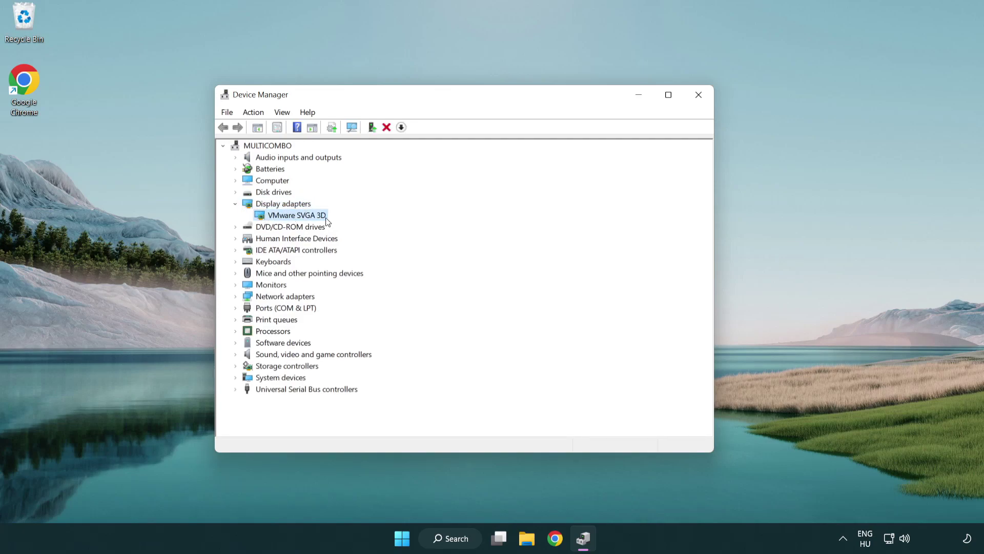
pyautogui.rightClick(293, 219)
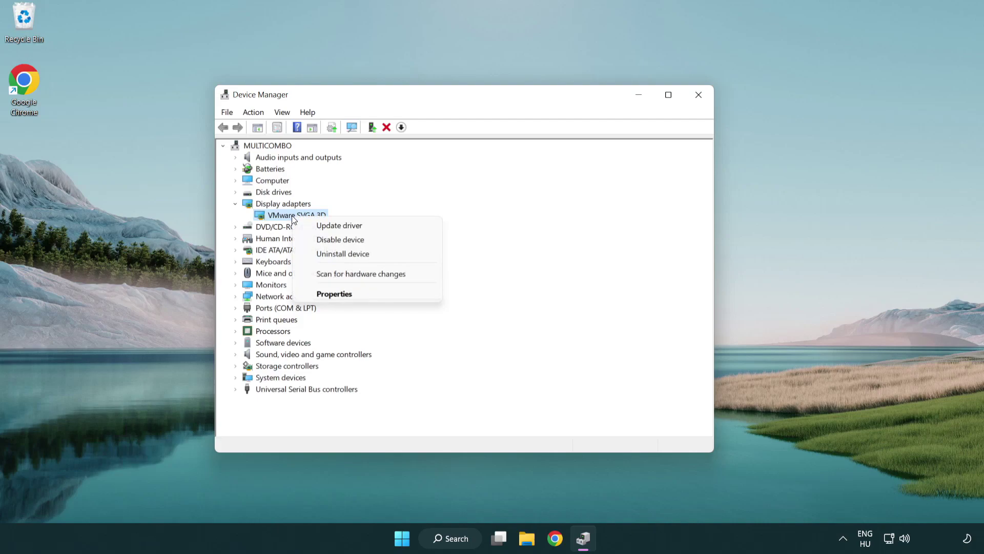
pyautogui.click(387, 226)
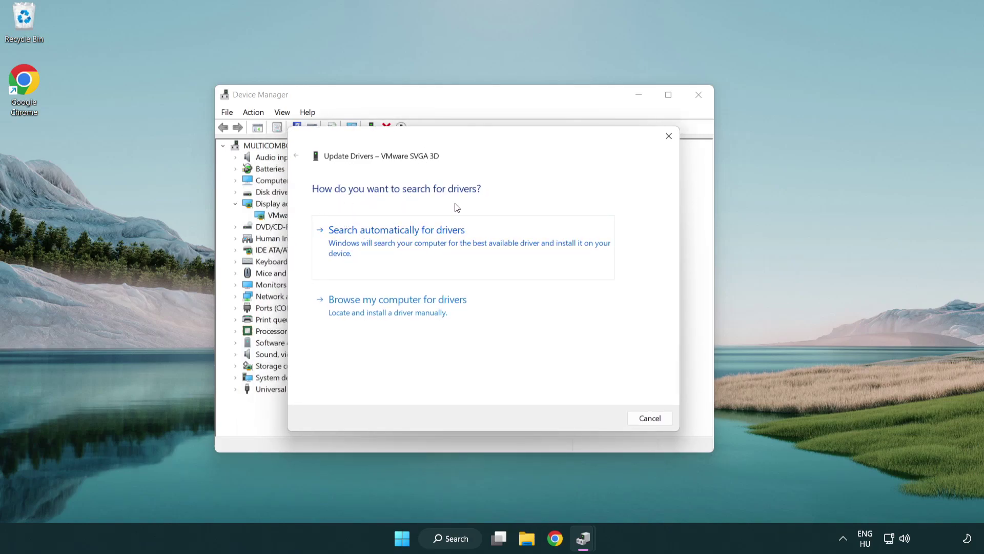
pyautogui.click(433, 239)
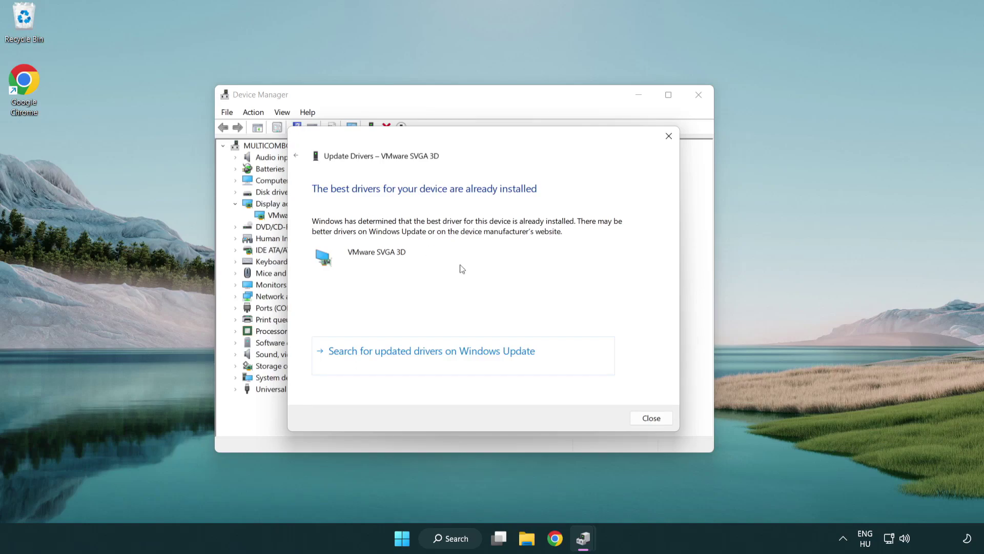
pyautogui.click(651, 418)
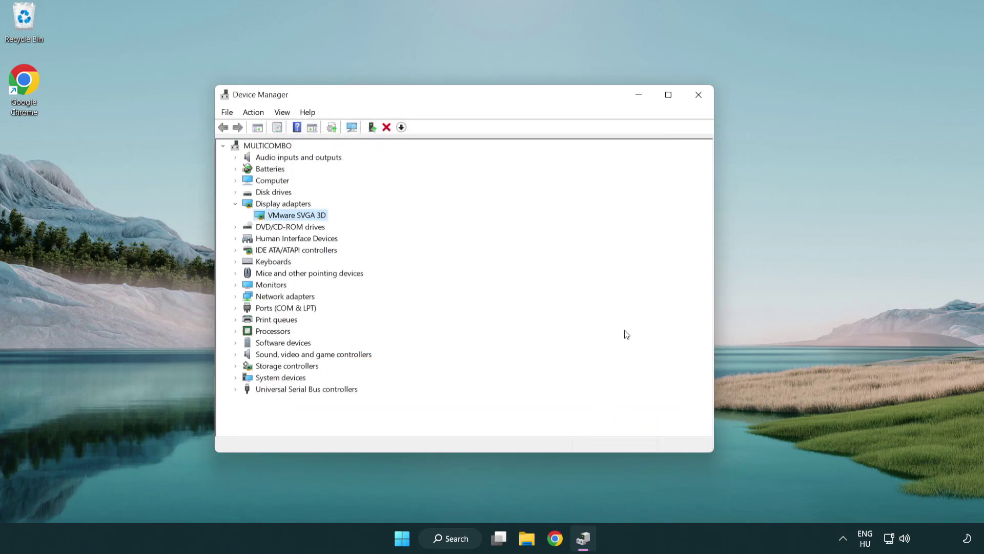
pyautogui.click(699, 96)
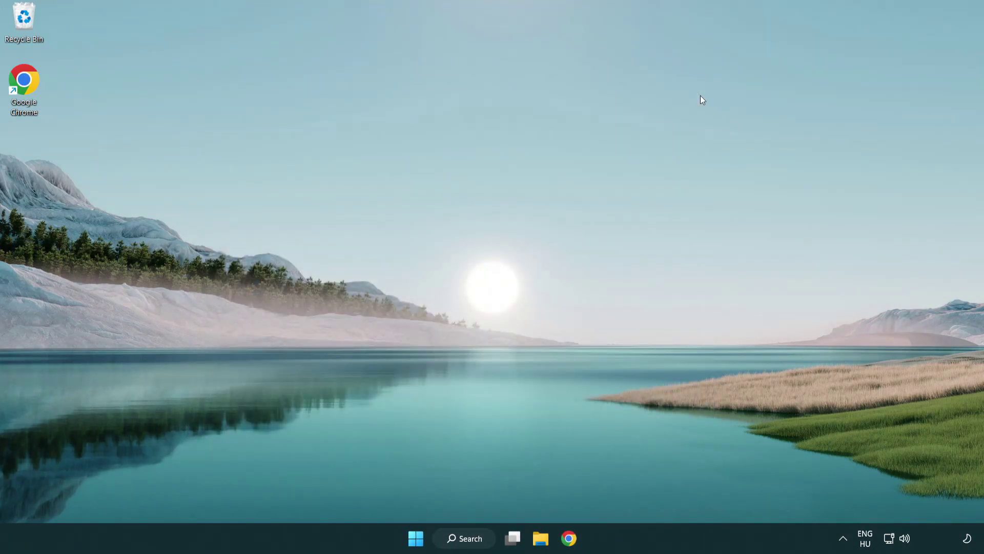
# Search Windows for "update", check for updates in the Windows Update settings and close Settings.
pyautogui.click(466, 537)
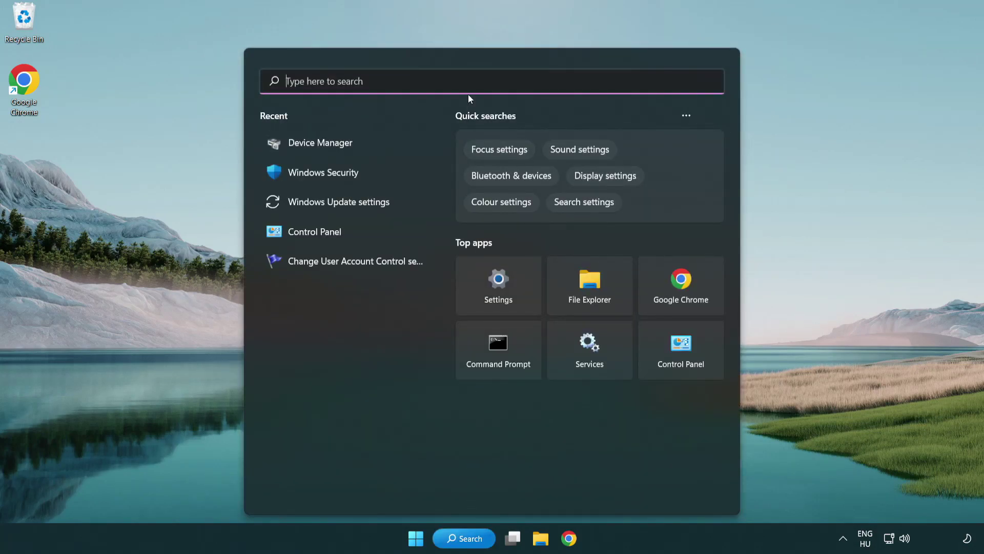
pyautogui.write('update')
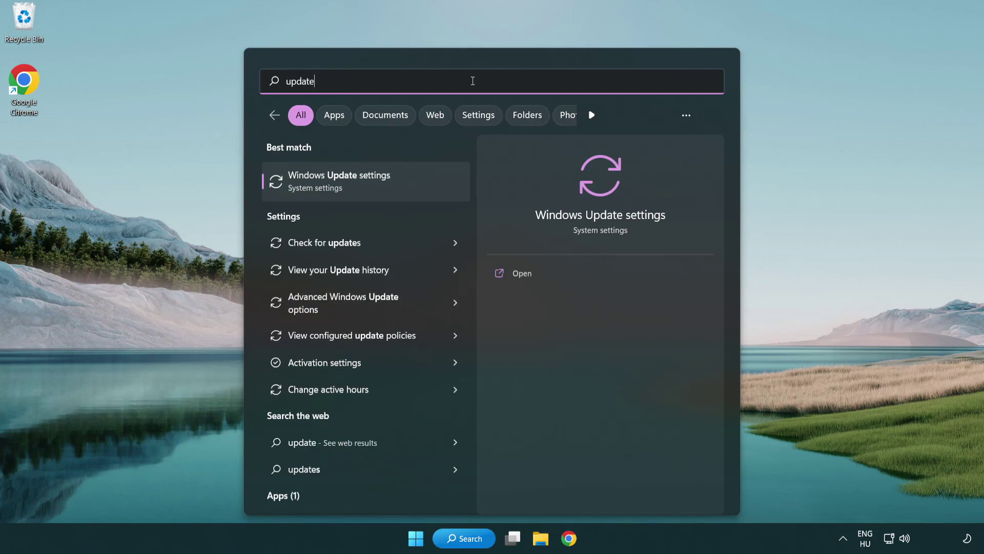
pyautogui.click(383, 186)
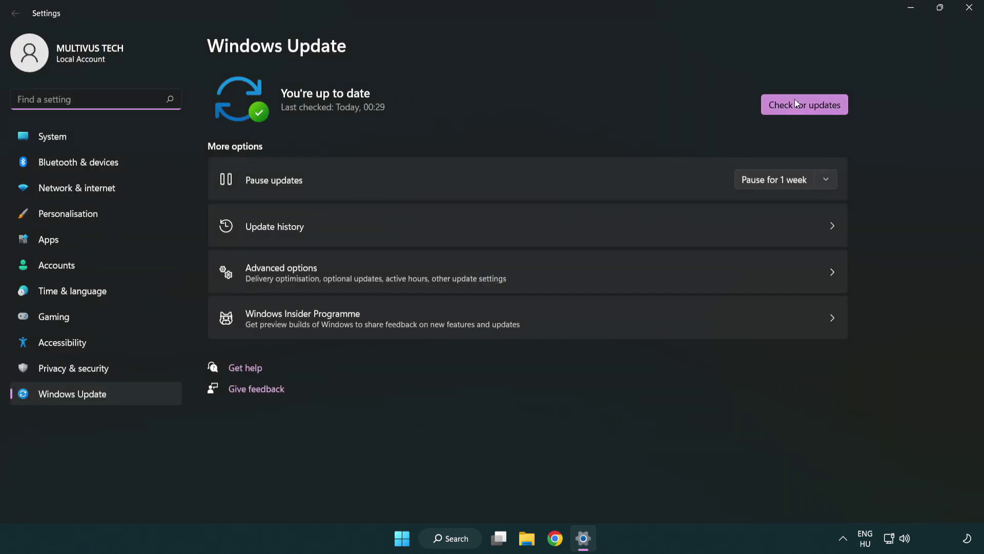
pyautogui.click(822, 113)
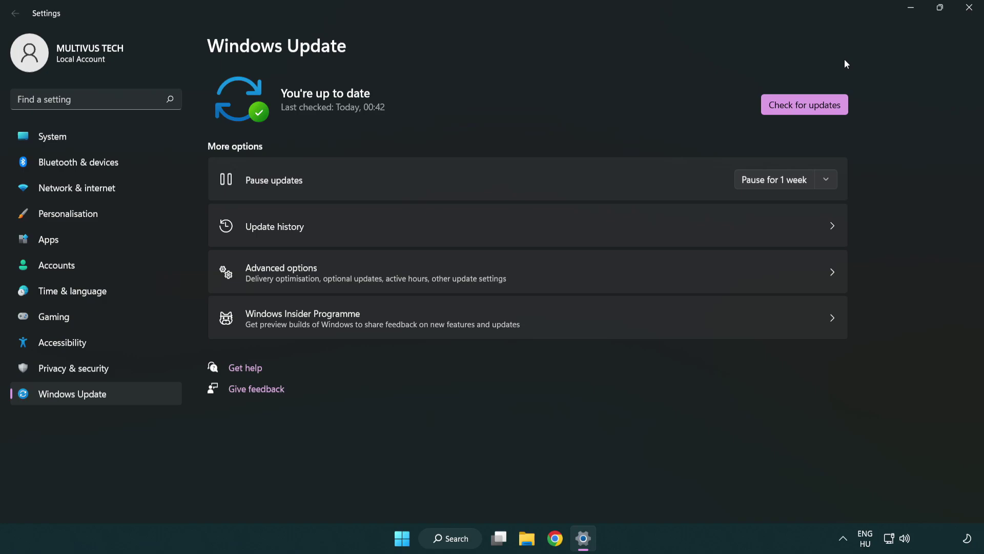
pyautogui.click(964, 15)
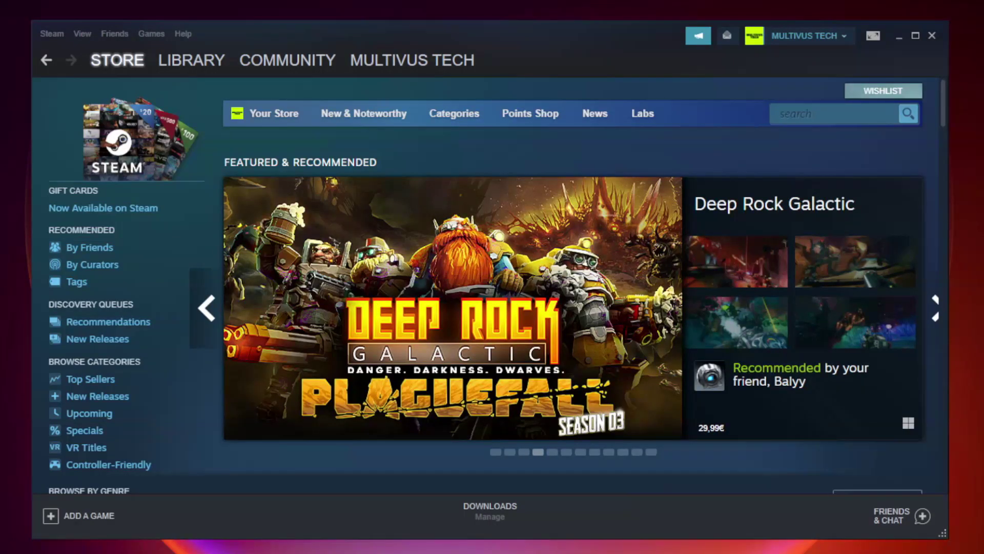
# In the Steam library, verify the integrity of the local files of YOUR NOT WORKING GAME.
pyautogui.moveTo(163, 64)
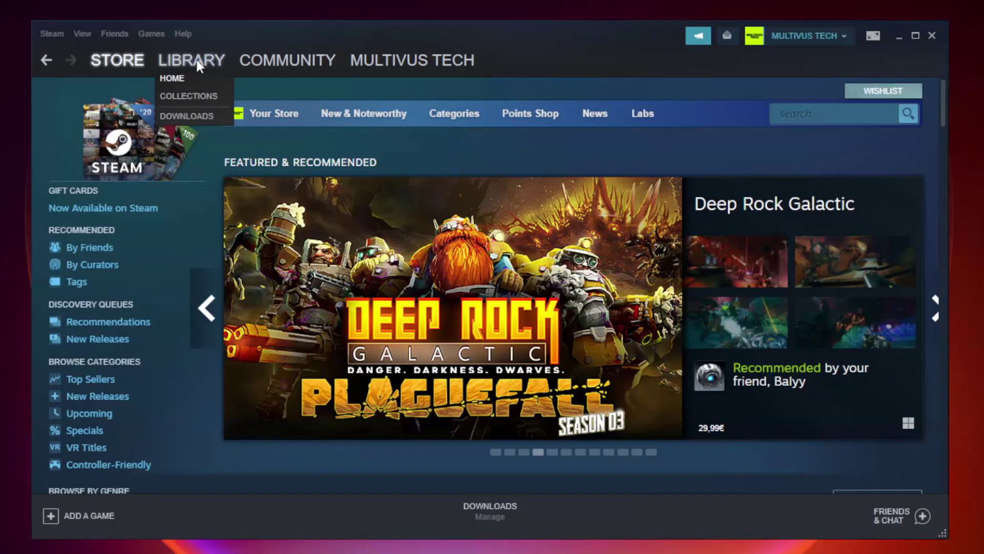
pyautogui.click(199, 65)
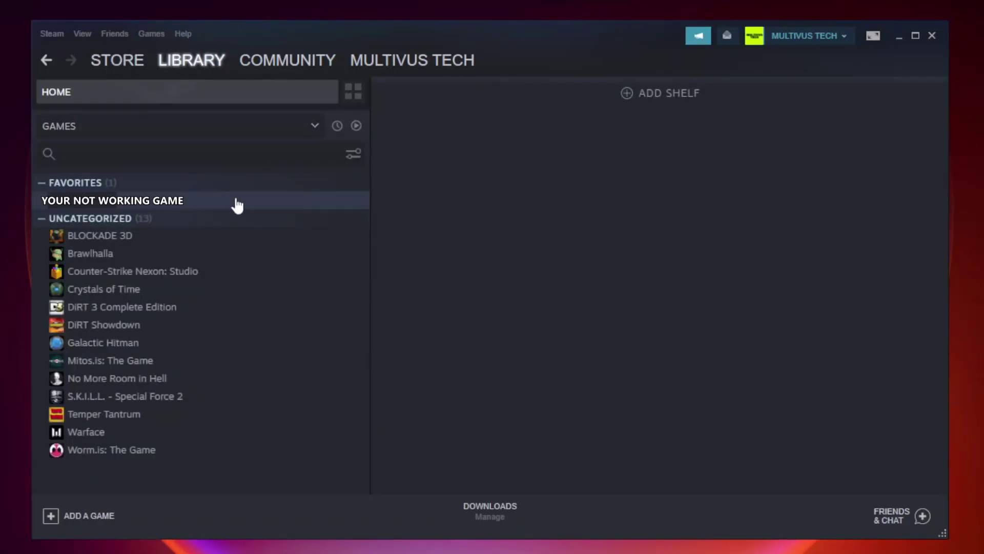
pyautogui.click(212, 200)
pyautogui.rightClick(214, 204)
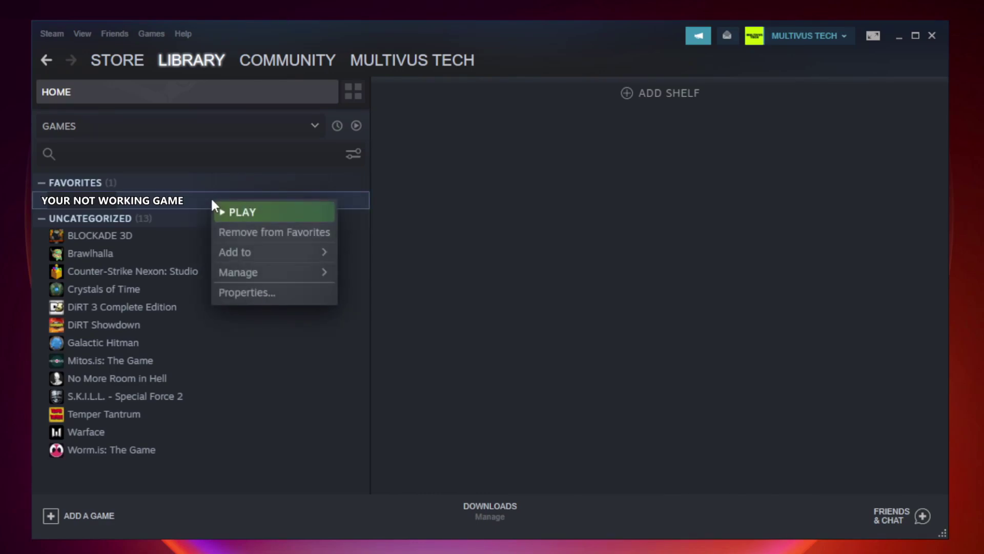
pyautogui.click(271, 294)
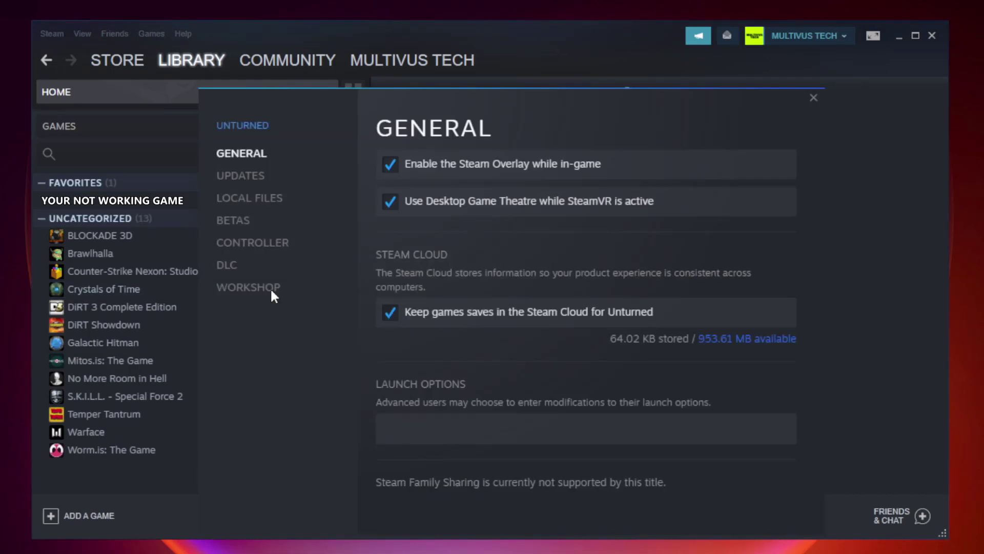
pyautogui.click(261, 202)
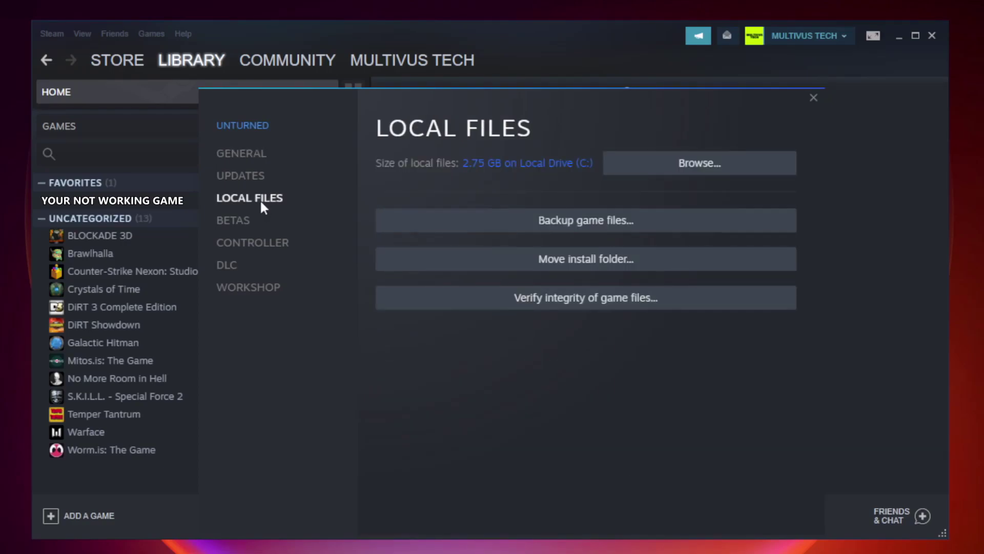
pyautogui.click(594, 306)
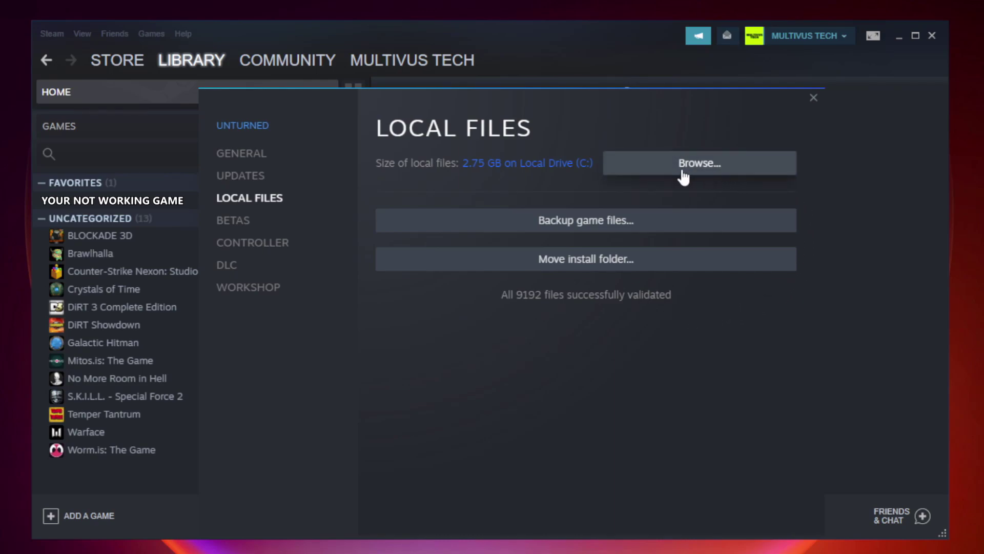
# Browse to the game's install folder and open the properties of the YOUR NOT WORKING GAME shortcut.
pyautogui.click(703, 174)
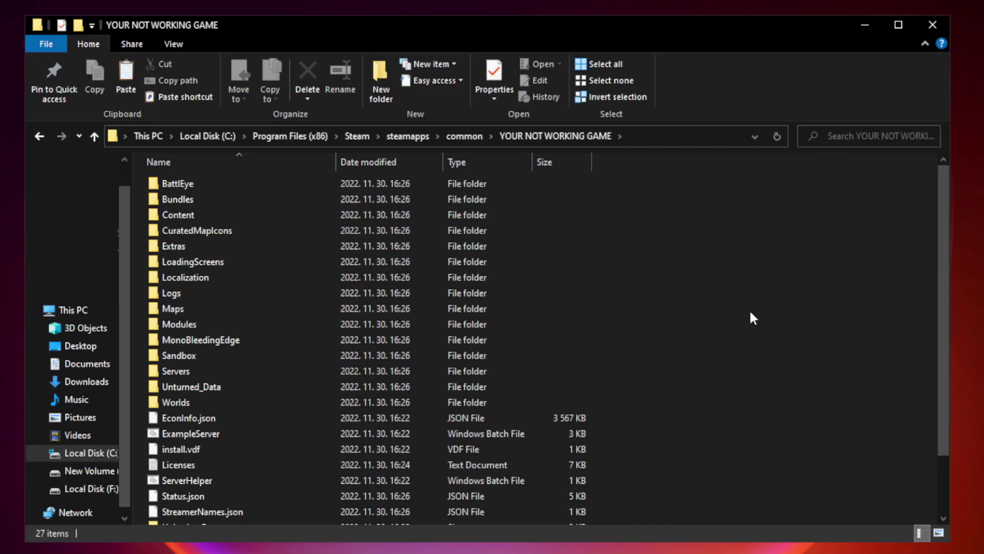
pyautogui.moveTo(944, 268); pyautogui.dragTo(945, 354)
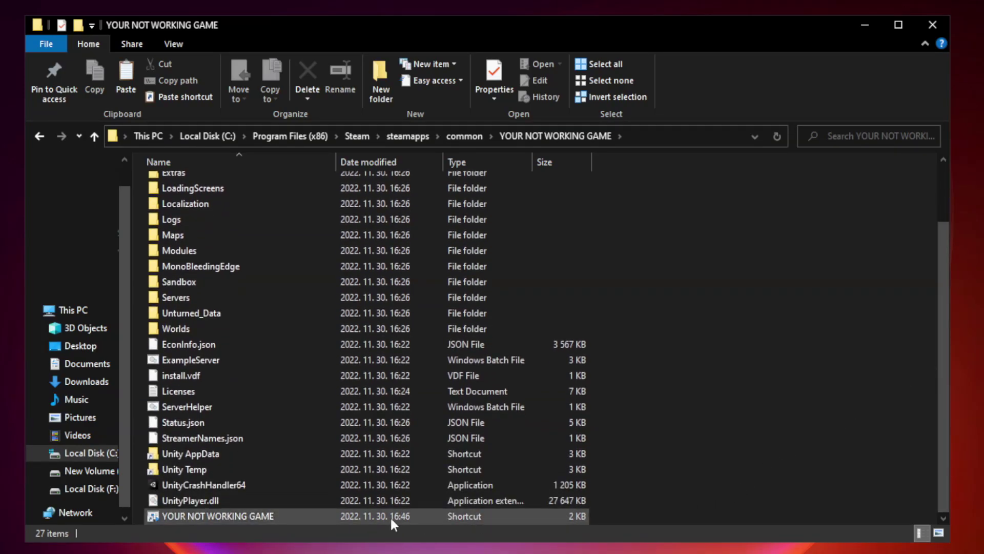
pyautogui.click(339, 517)
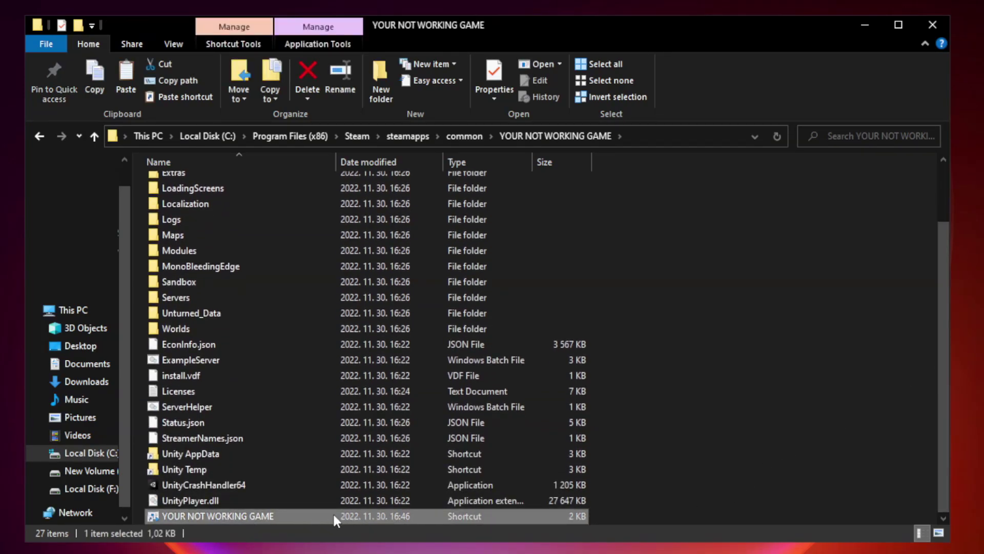
pyautogui.rightClick(333, 516)
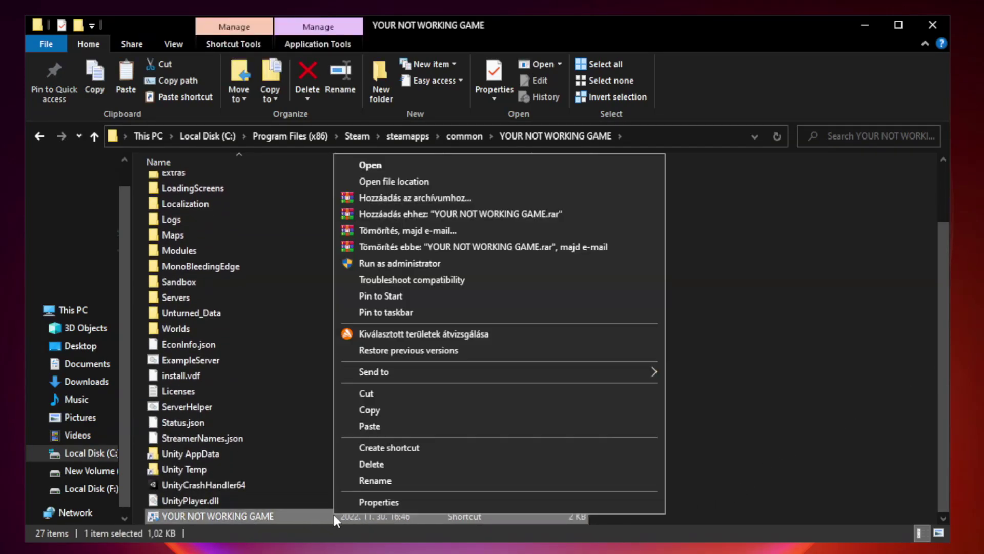
pyautogui.click(496, 501)
pyautogui.moveTo(489, 271); pyautogui.dragTo(488, 111)
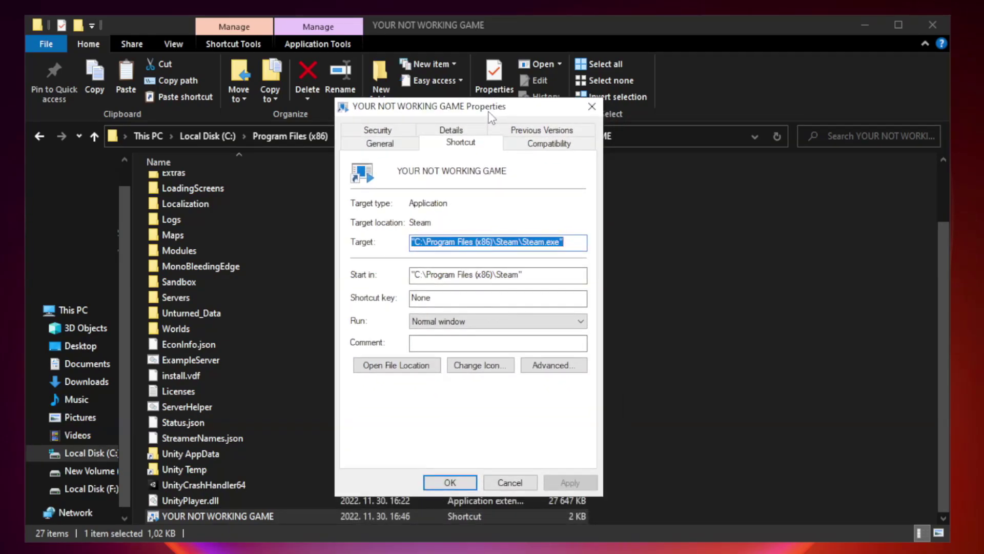
# Set the shortcut to Windows 8 compatibility mode, disable fullscreen optimizations, enable running as administrator, and apply the settings.
pyautogui.click(546, 152)
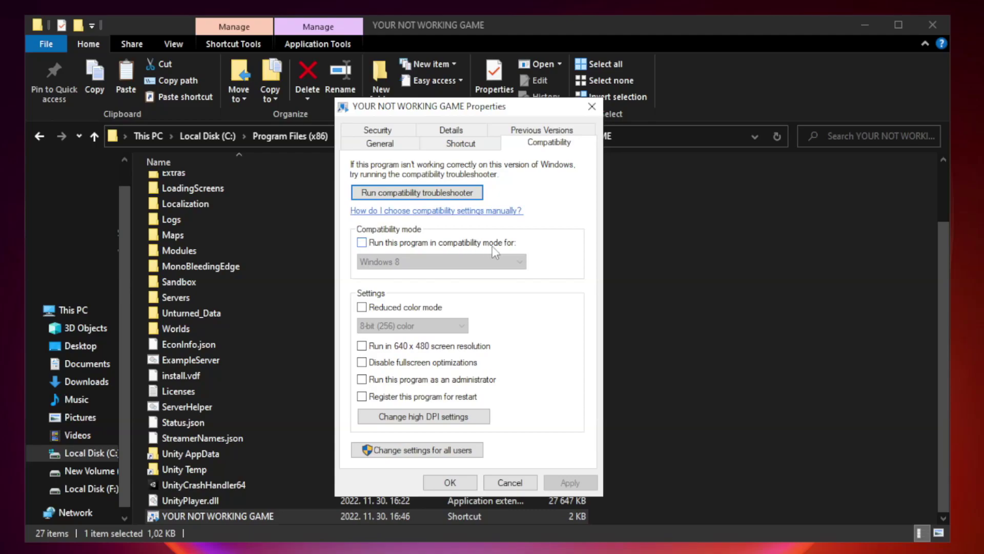
pyautogui.click(393, 245)
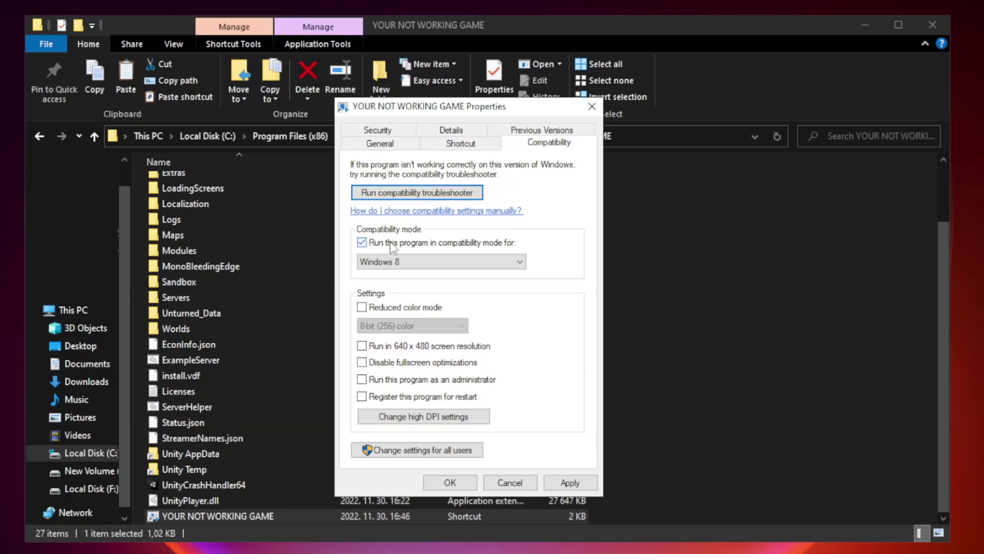
pyautogui.click(419, 260)
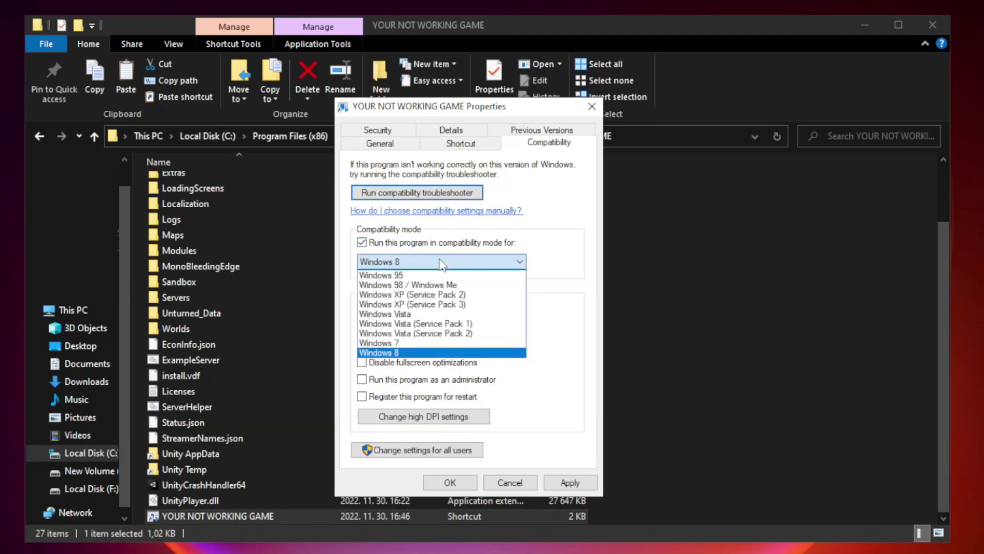
pyautogui.click(416, 353)
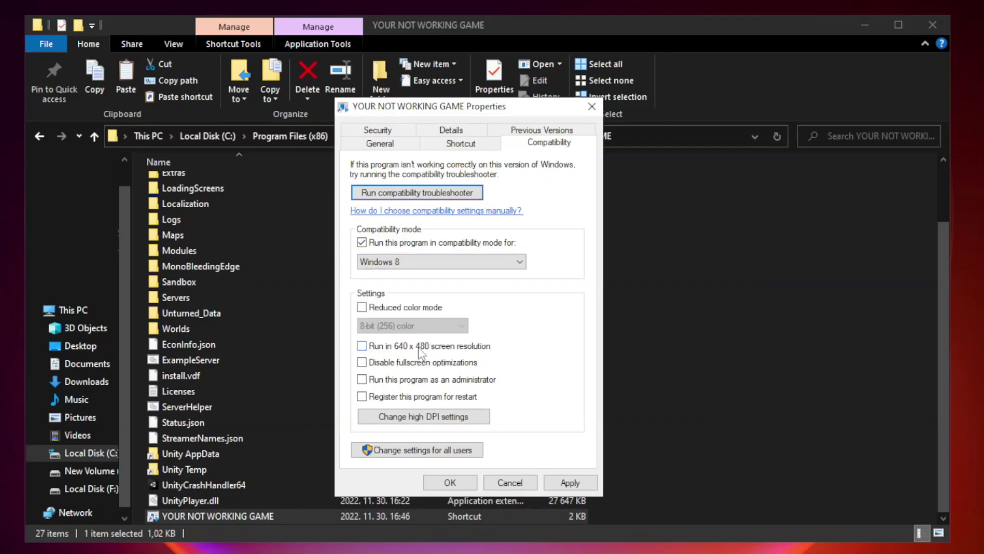
pyautogui.click(385, 365)
pyautogui.click(569, 482)
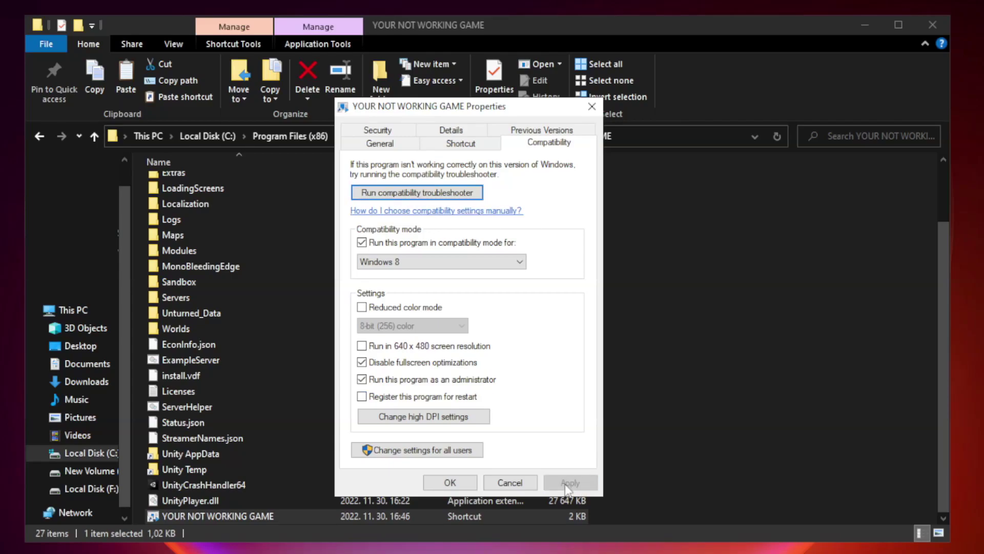
pyautogui.click(449, 483)
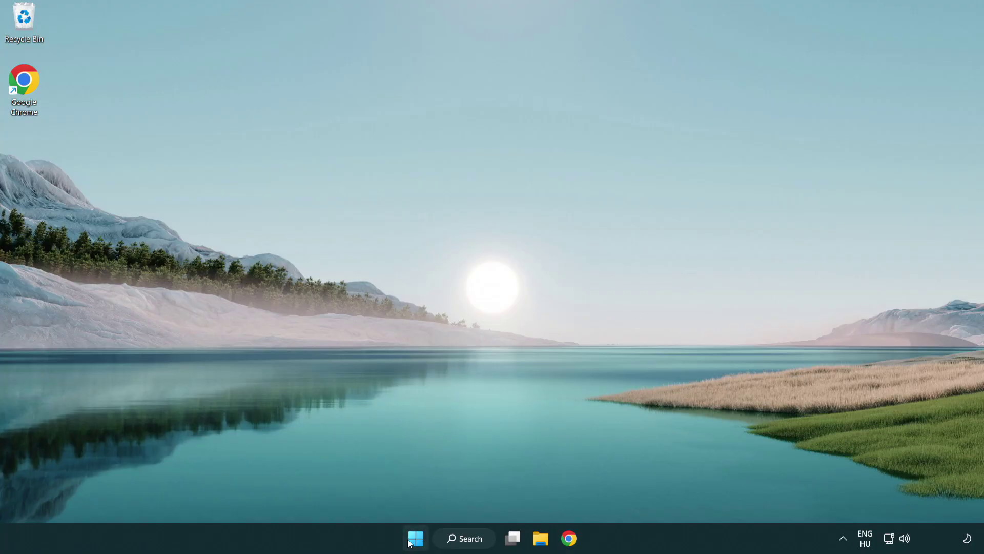
# Open the startup apps in Task Manager and disable Terminal and Phone Link.
pyautogui.rightClick(416, 540)
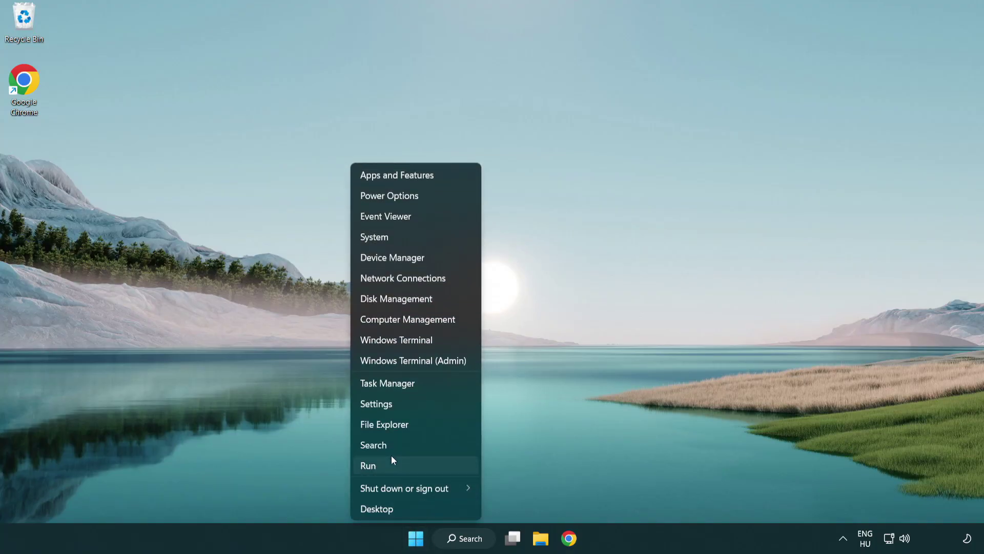
pyautogui.click(435, 385)
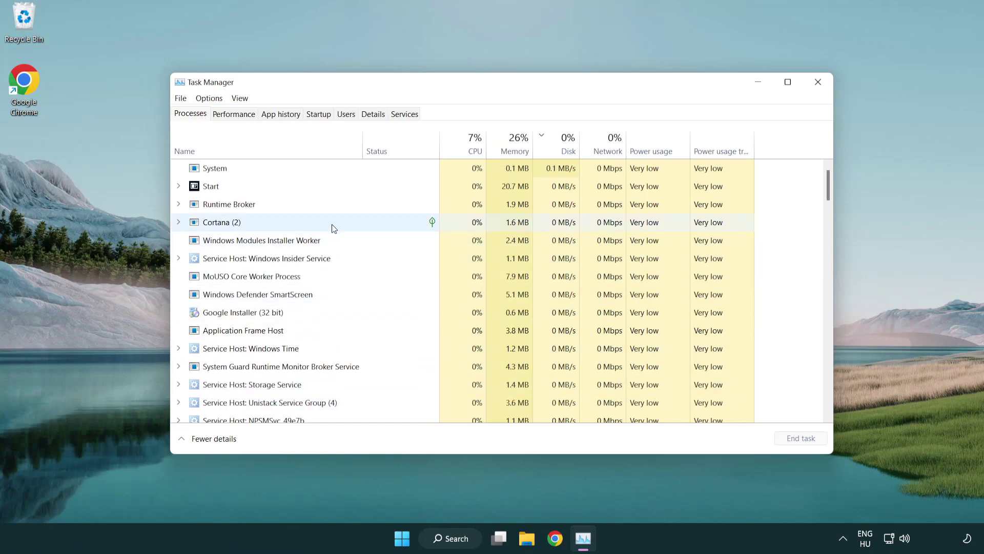
pyautogui.click(321, 116)
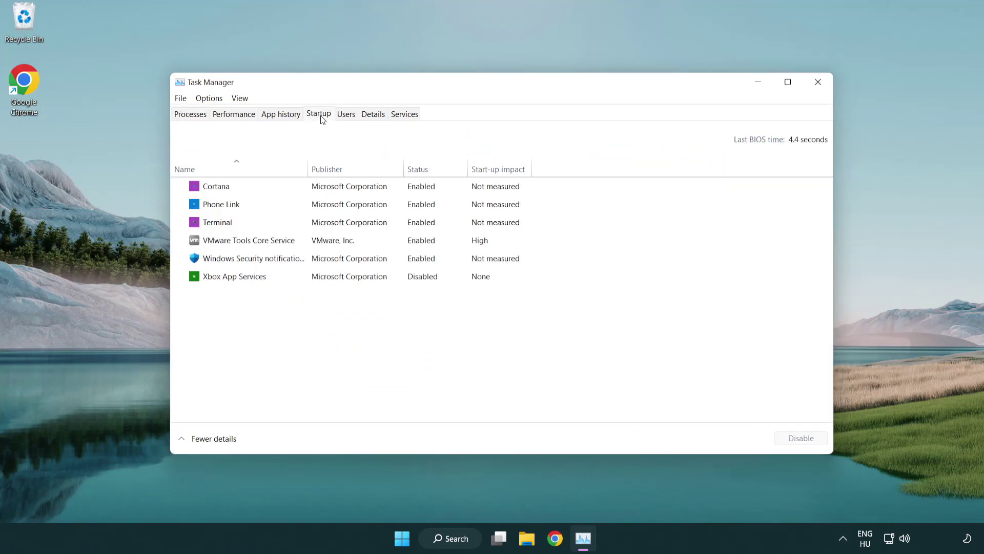
pyautogui.click(322, 224)
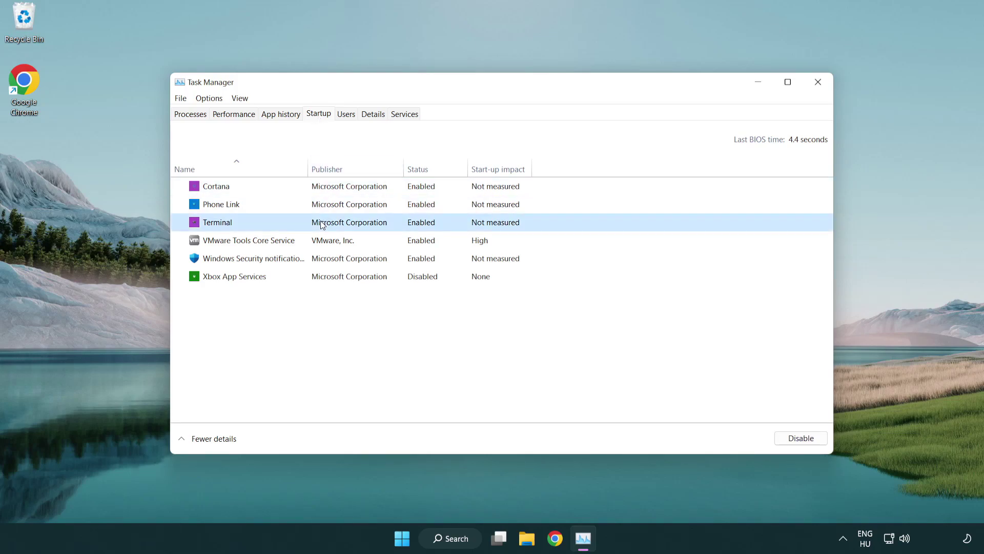
pyautogui.click(800, 437)
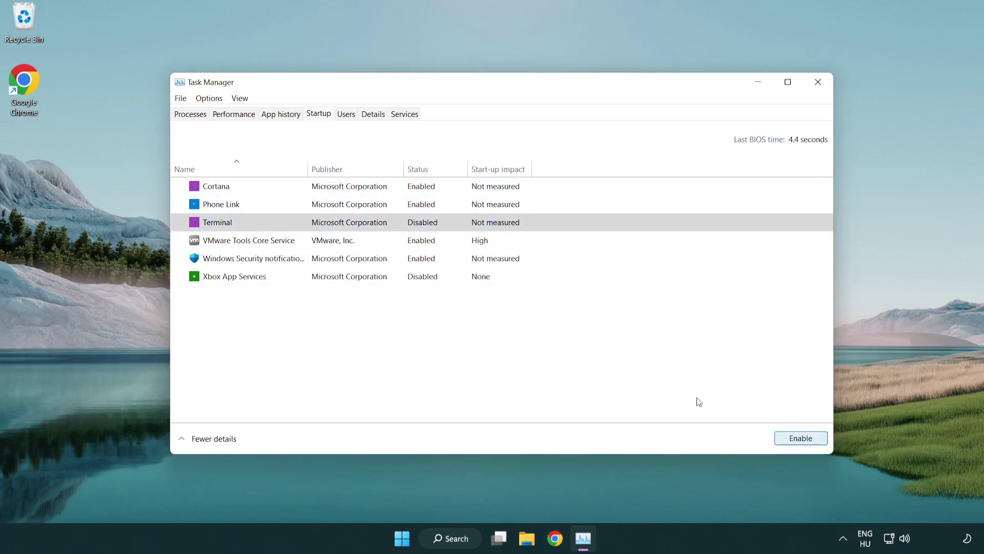
pyautogui.click(409, 206)
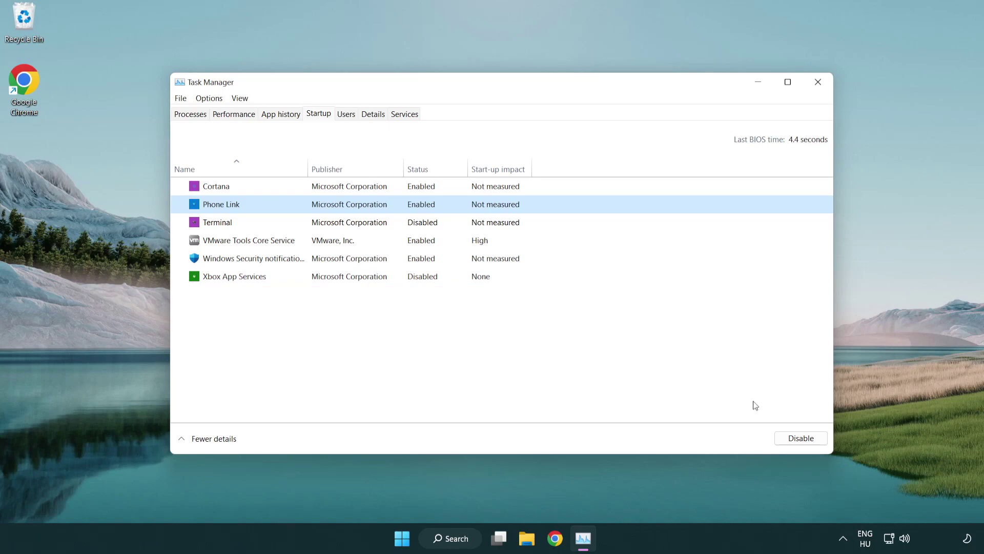
pyautogui.click(800, 438)
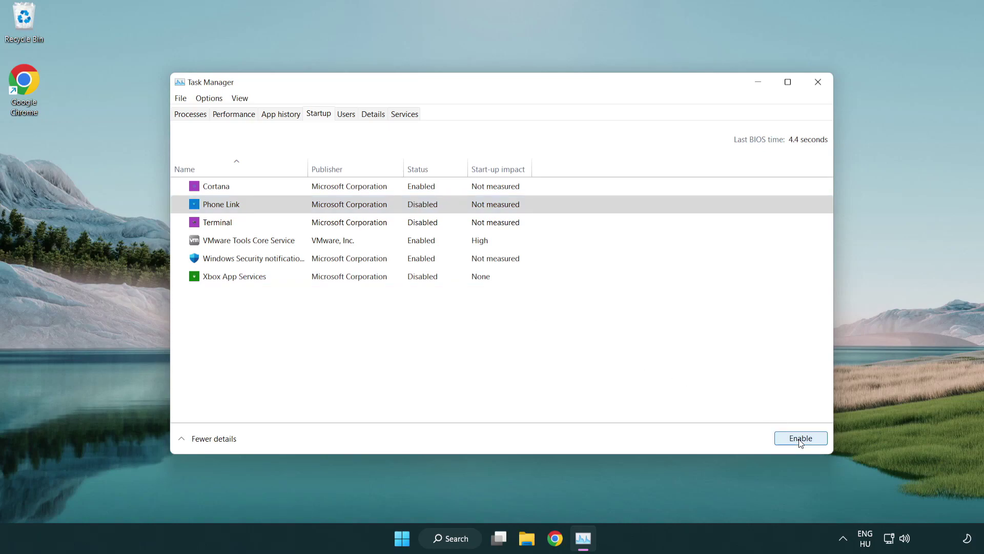
# Disable Cortana and the Windows Security notification entry at startup, and close Task Manager.
pyautogui.click(351, 193)
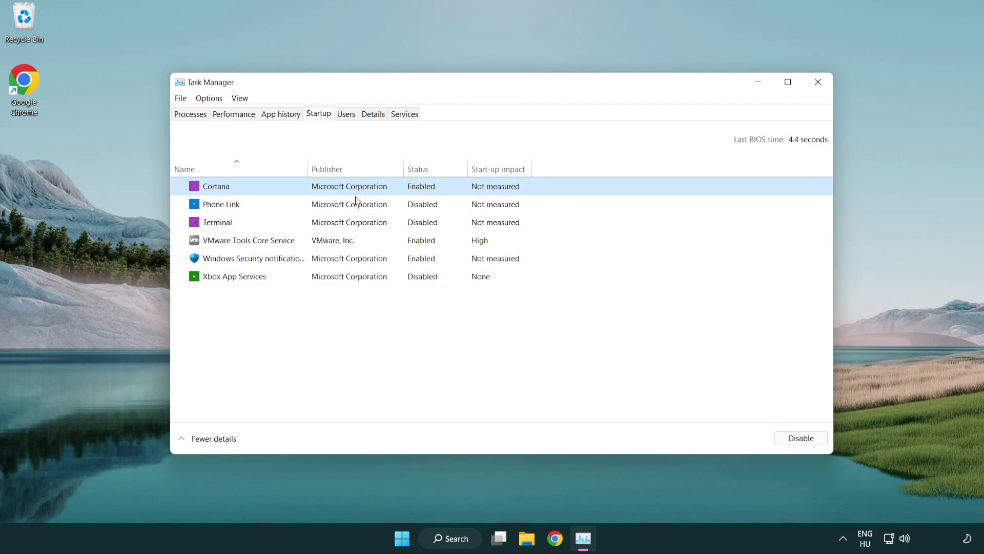
pyautogui.click(779, 435)
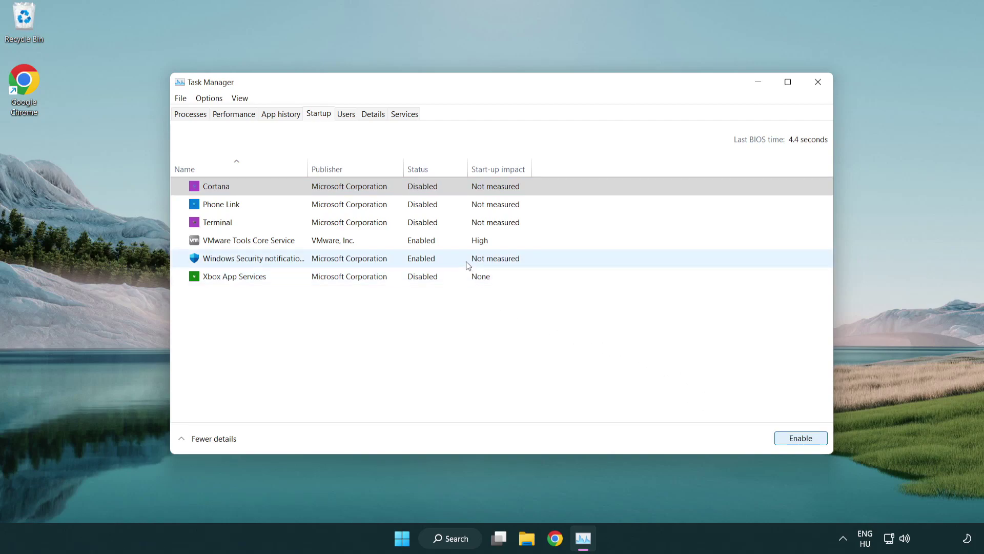
pyautogui.click(468, 264)
pyautogui.click(775, 435)
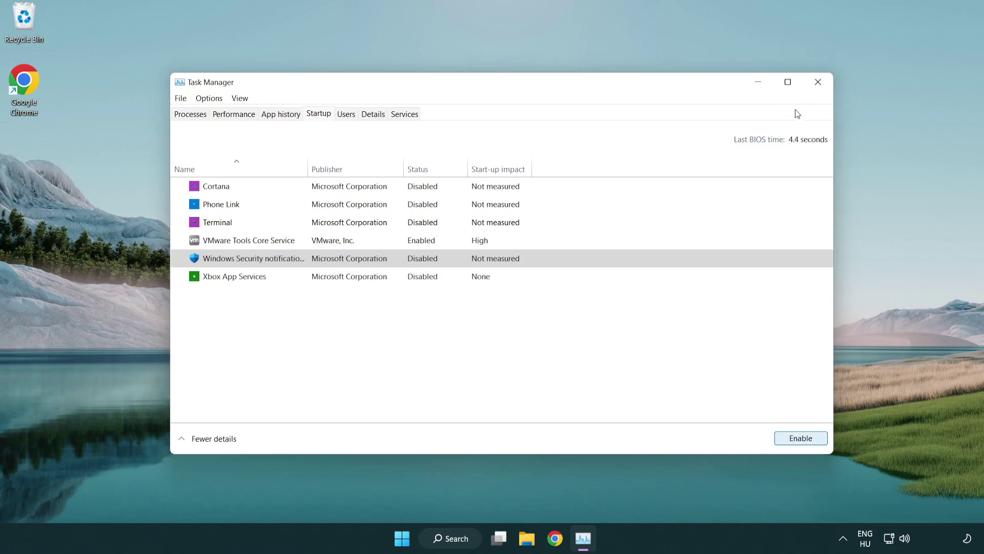
pyautogui.click(818, 82)
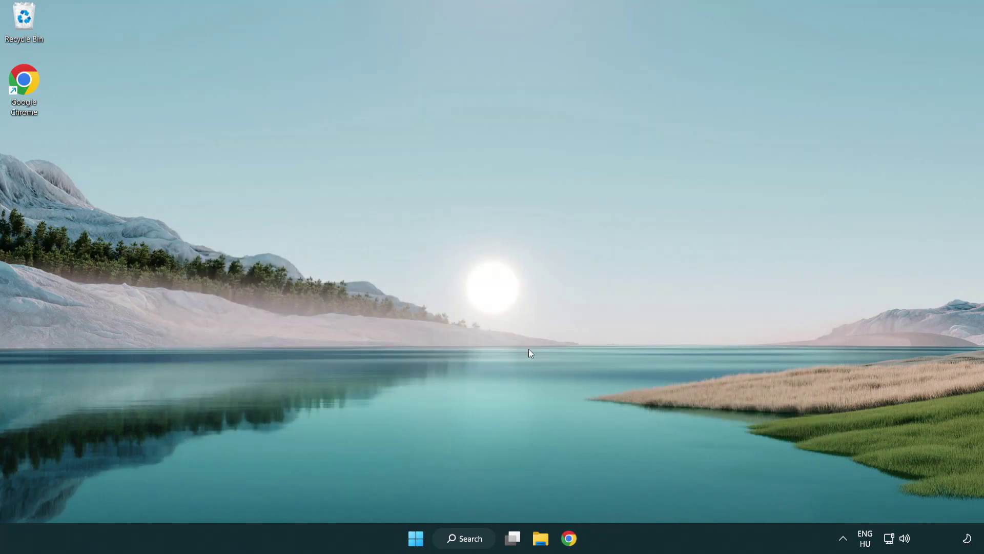
# Search Windows for "cmd", run Command Prompt as administrator and move its window toward the middle of the desktop.
pyautogui.click(457, 538)
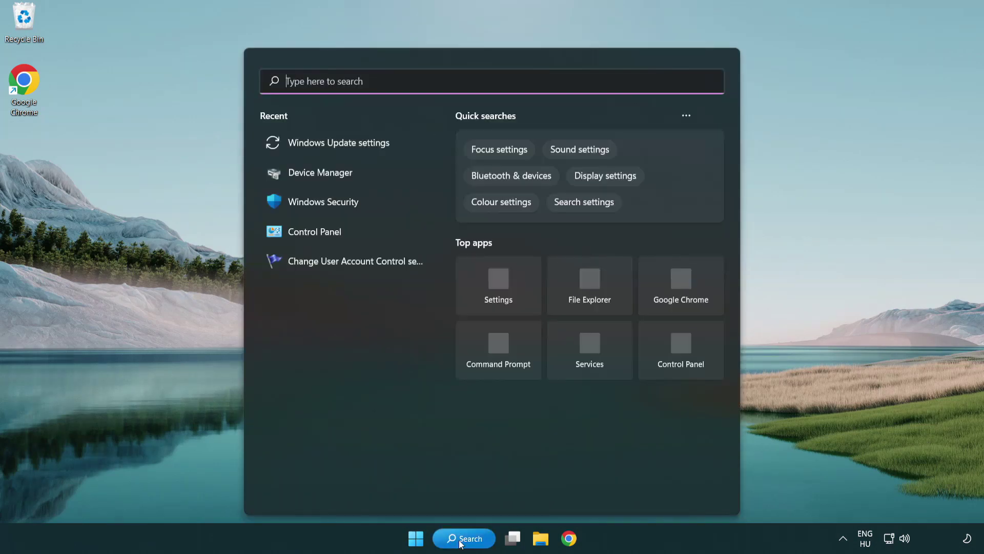
pyautogui.write('c')
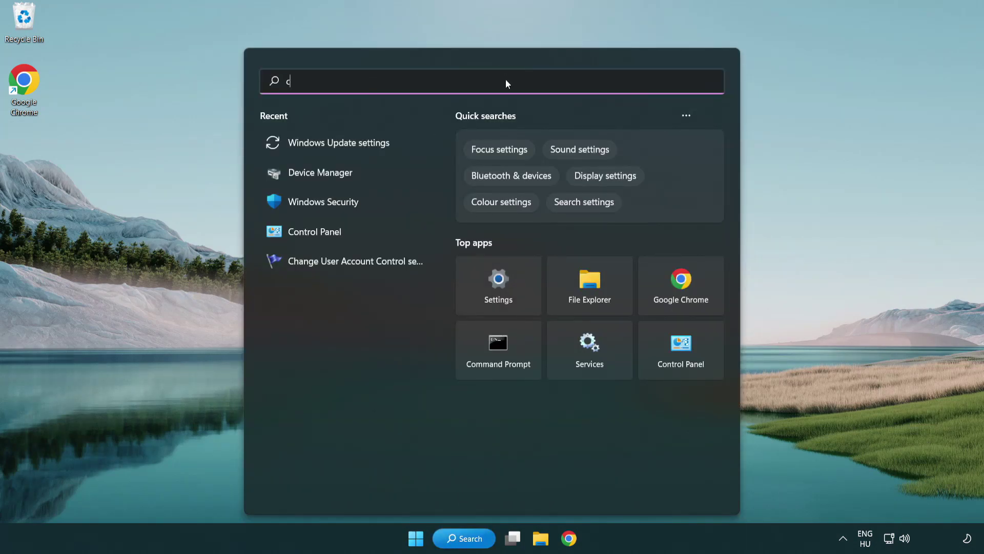
pyautogui.write('md')
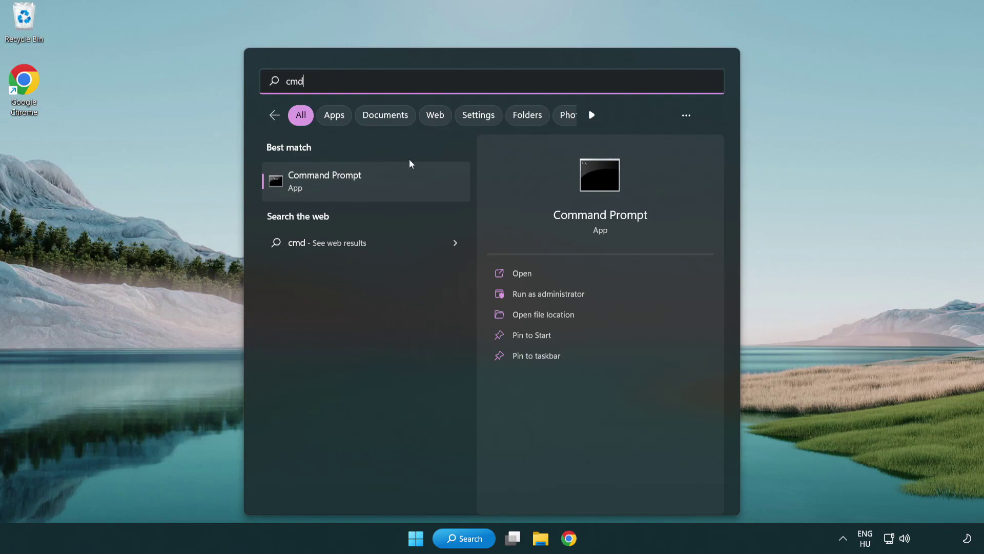
pyautogui.rightClick(376, 188)
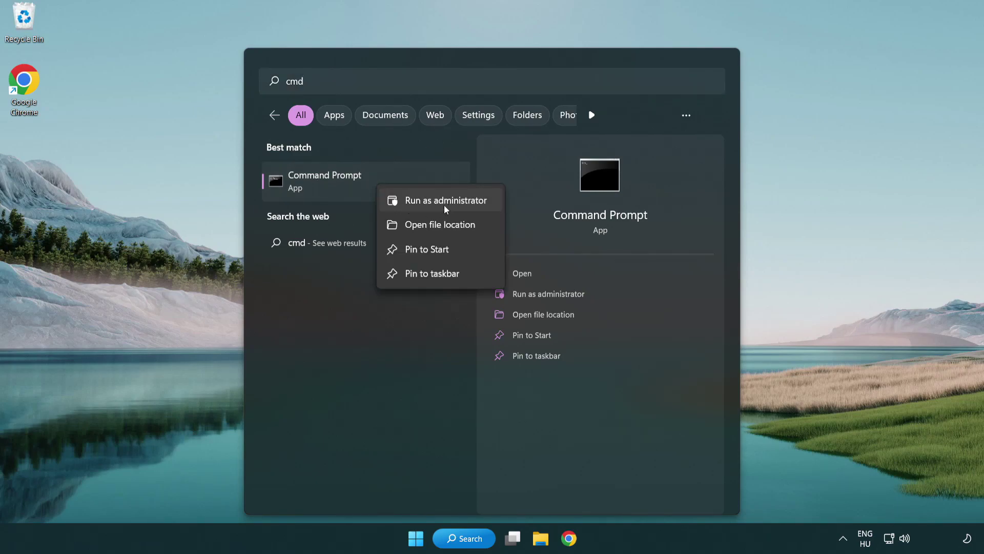
pyautogui.click(443, 205)
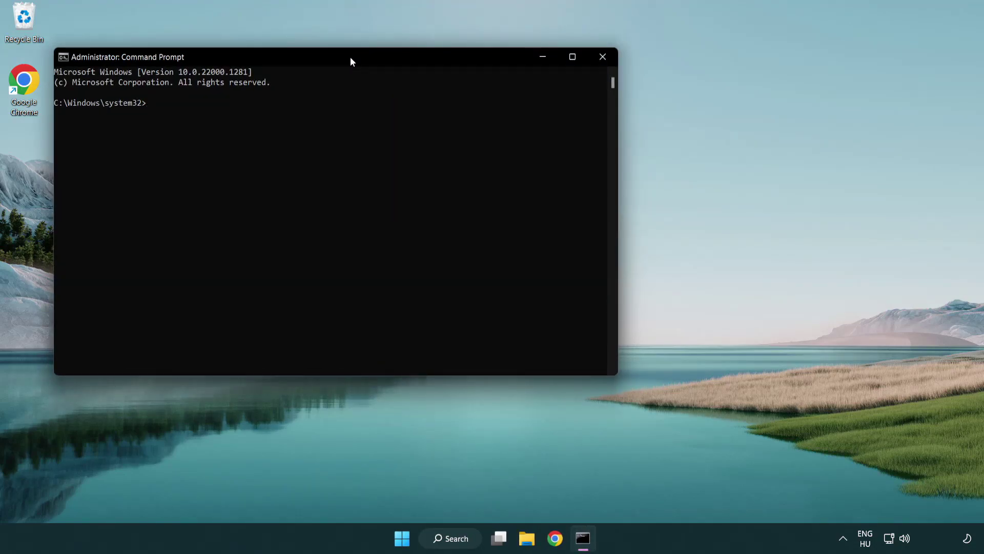
pyautogui.moveTo(351, 61); pyautogui.dragTo(496, 104)
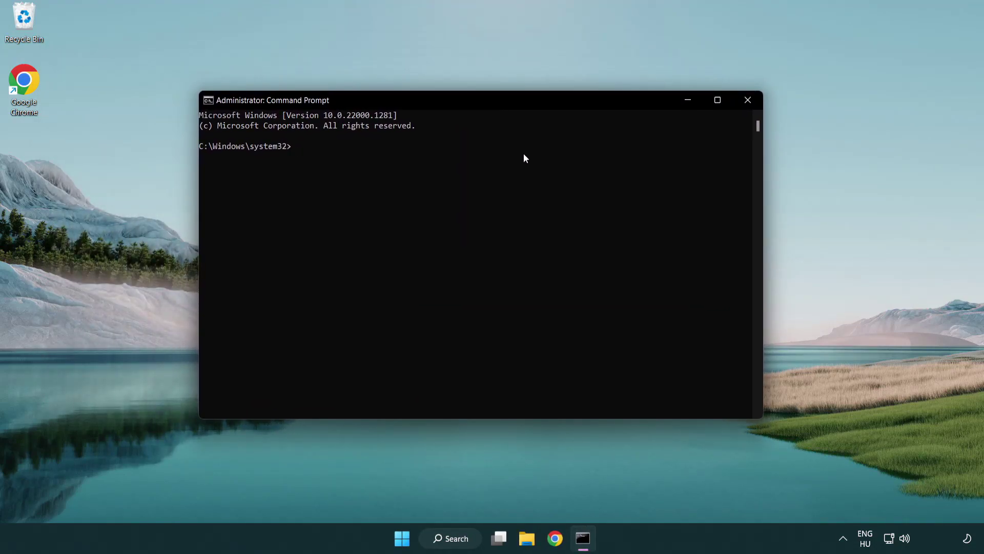
# Run the system file scan with sfc /scannow, close Command Prompt and bring up the computer's power options.
pyautogui.write('sfc /')
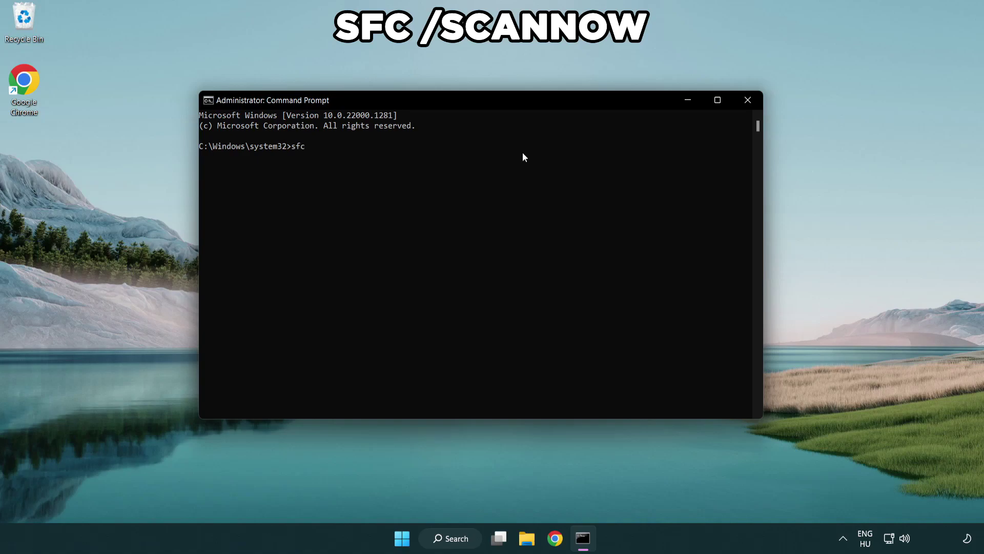
pyautogui.write('scannow')
pyautogui.press('Return')
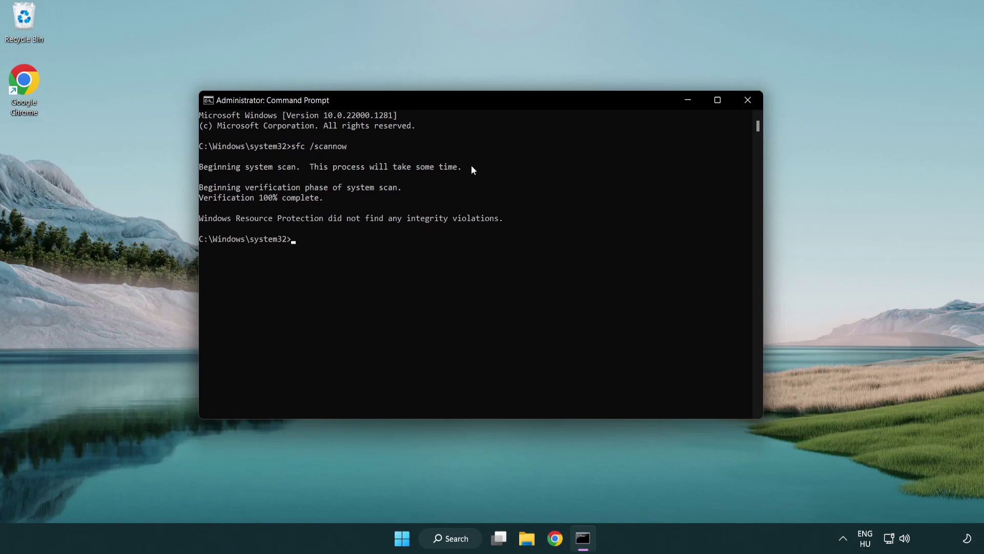
pyautogui.click(749, 101)
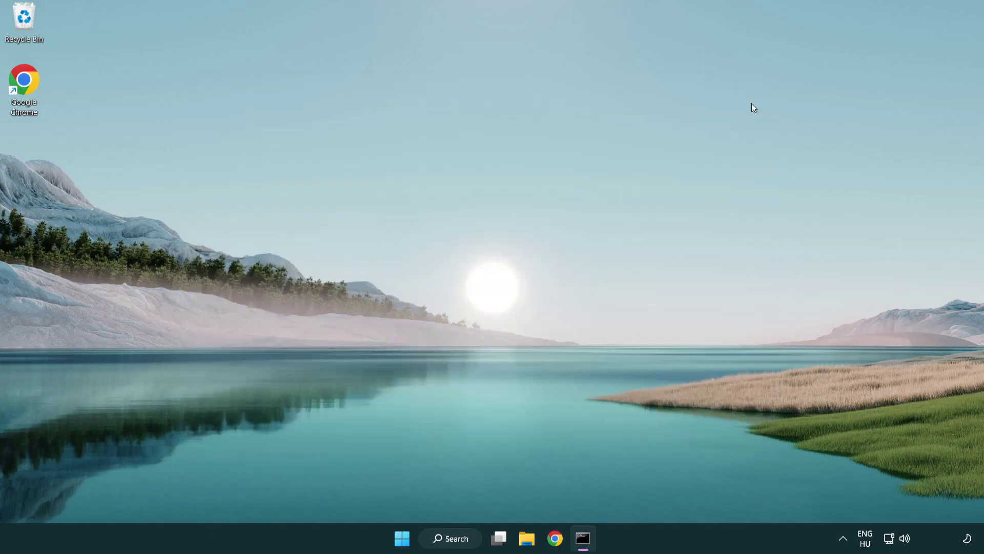
pyautogui.click(418, 536)
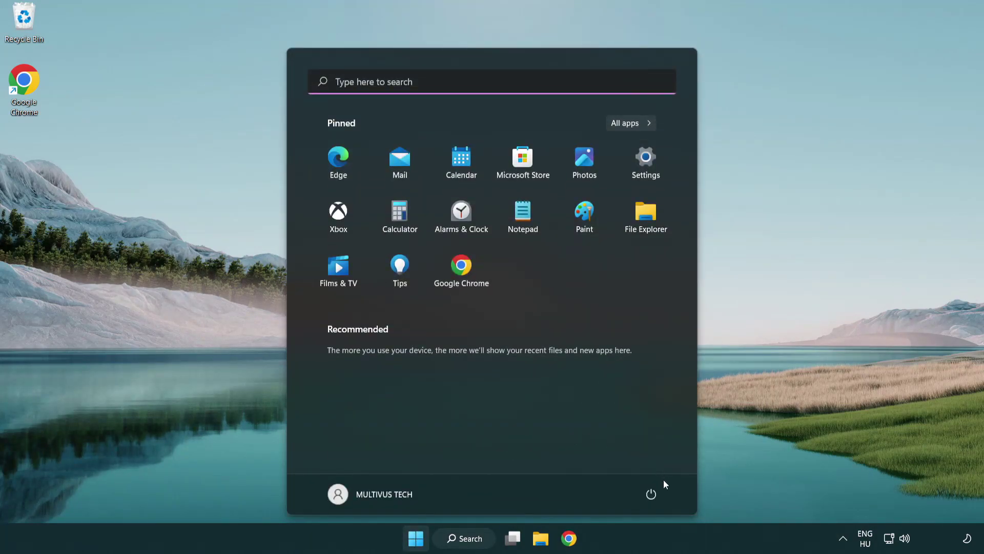
pyautogui.click(651, 493)
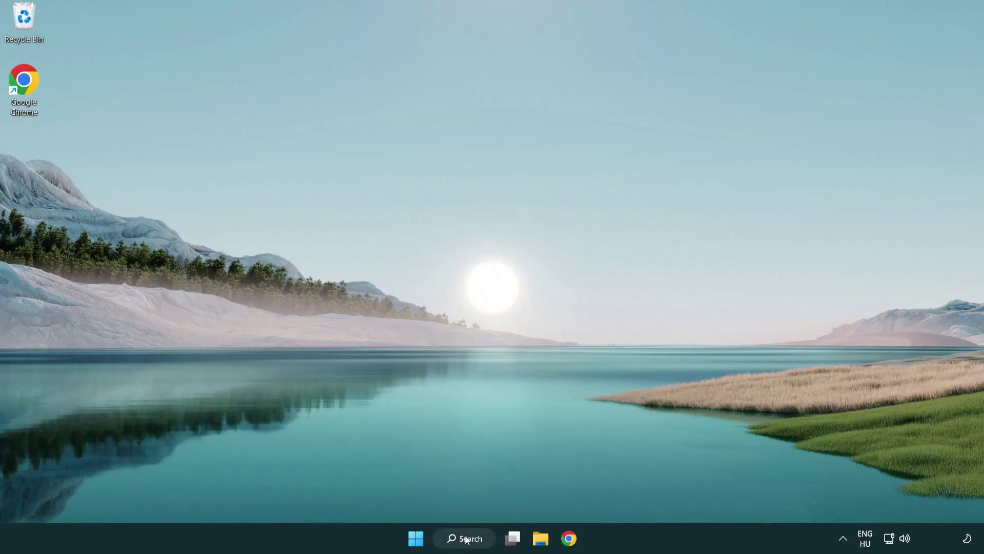
# Search Windows for "security" and open Windows Security.
pyautogui.click(468, 545)
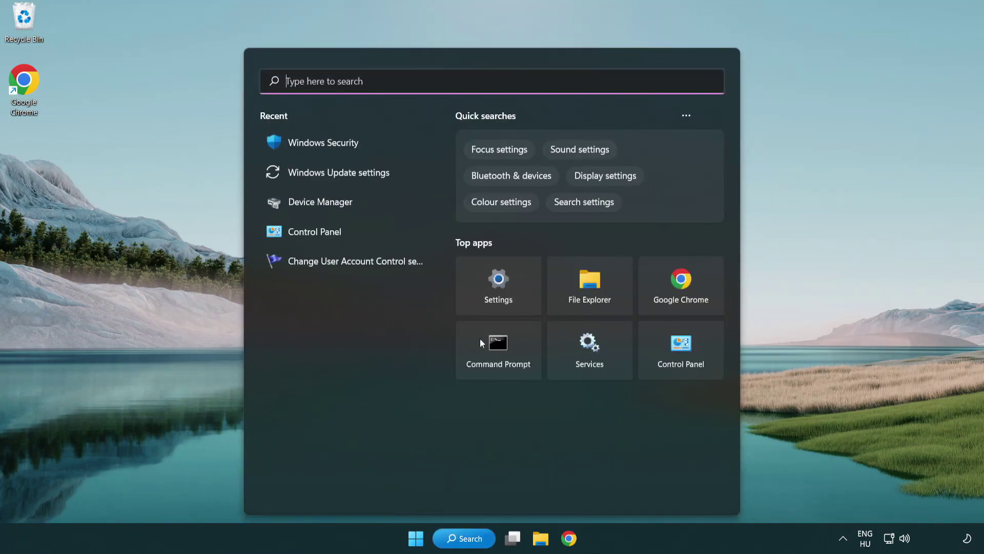
pyautogui.write('se')
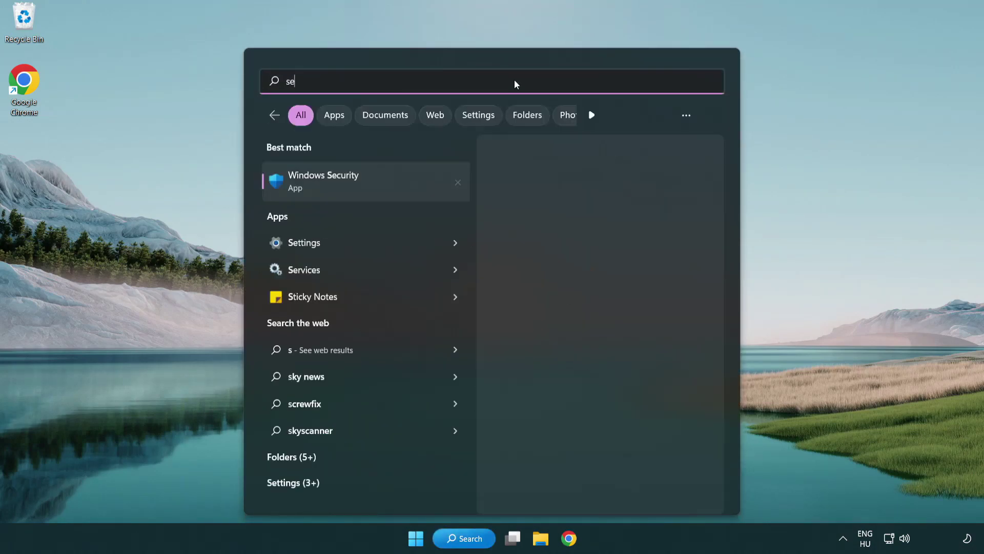
pyautogui.write('curi')
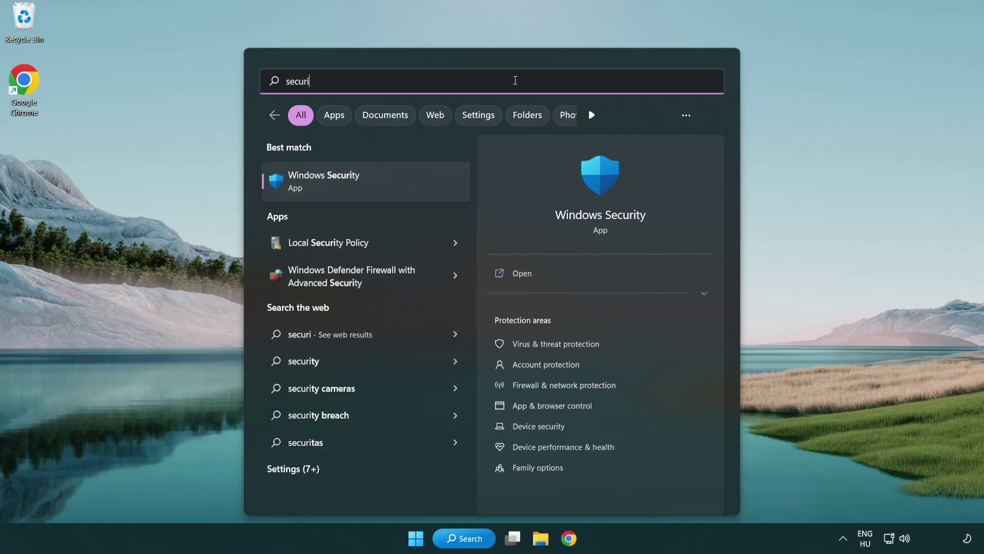
pyautogui.write('ty')
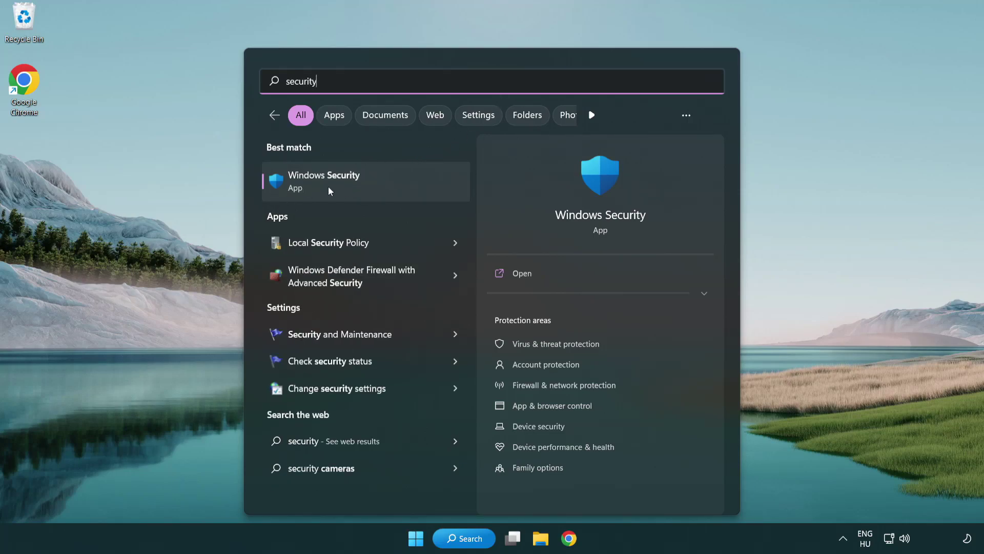
pyautogui.click(403, 190)
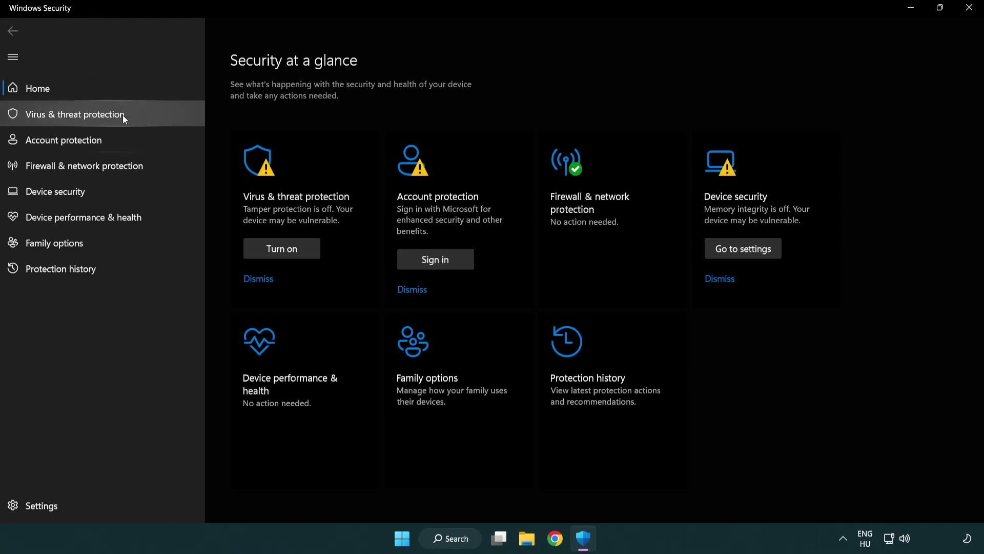
# Open the exclusions list in the virus and threat protection settings.
pyautogui.click(148, 113)
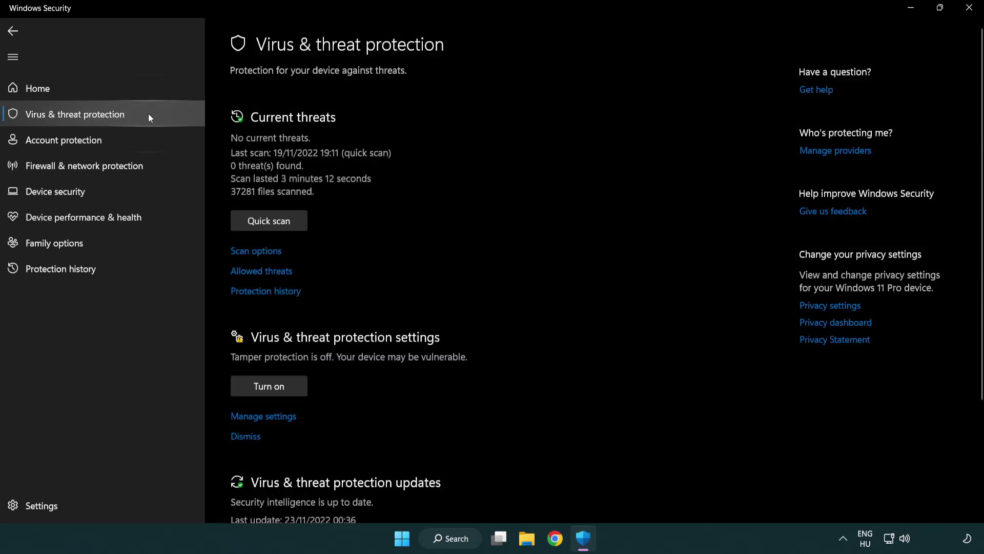
pyautogui.scroll(-3, 277, 222)
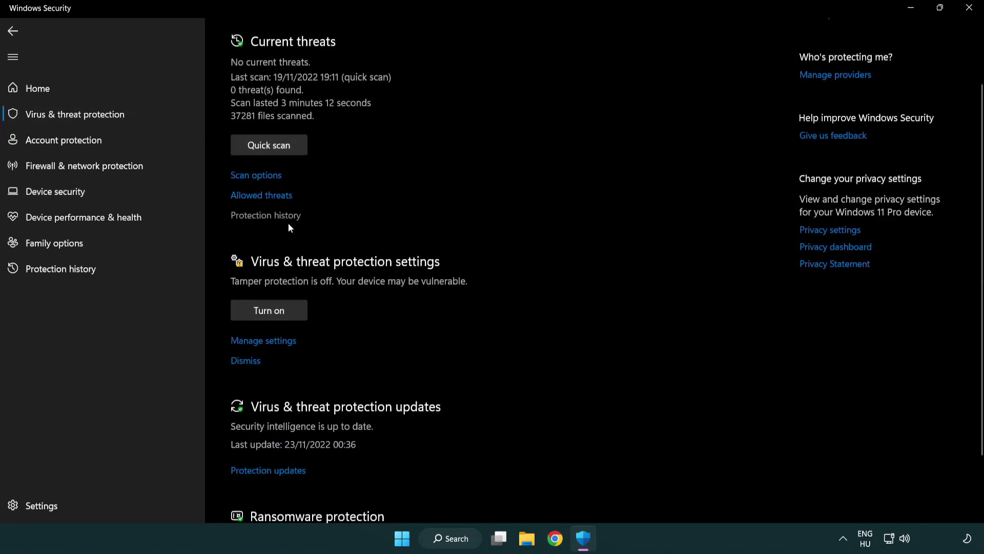
pyautogui.click(262, 340)
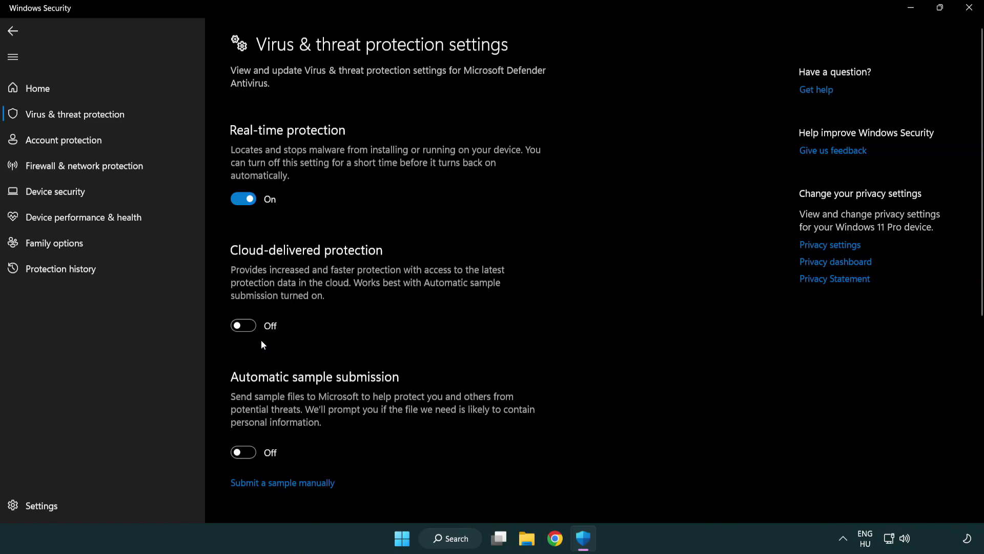
pyautogui.scroll(-14, 261, 342)
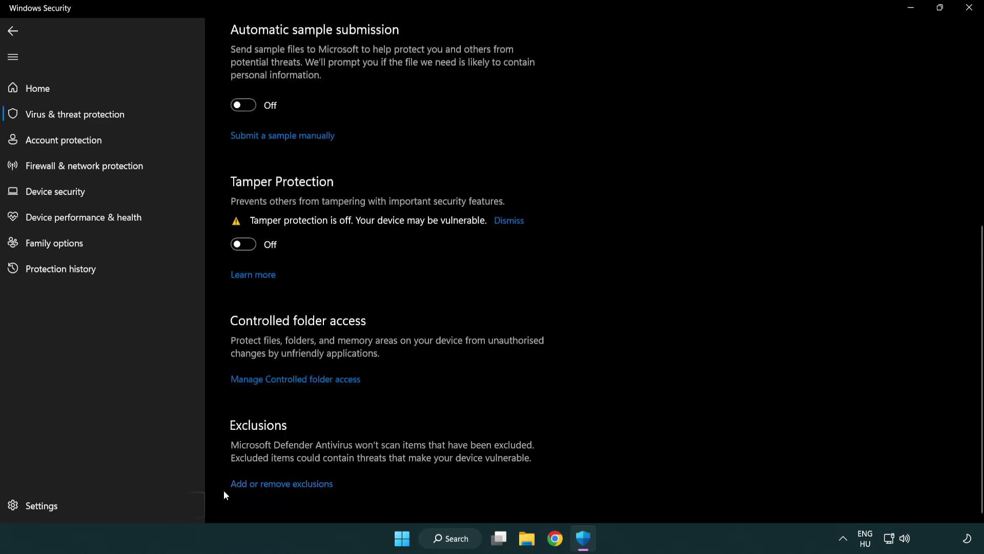
pyautogui.click(323, 486)
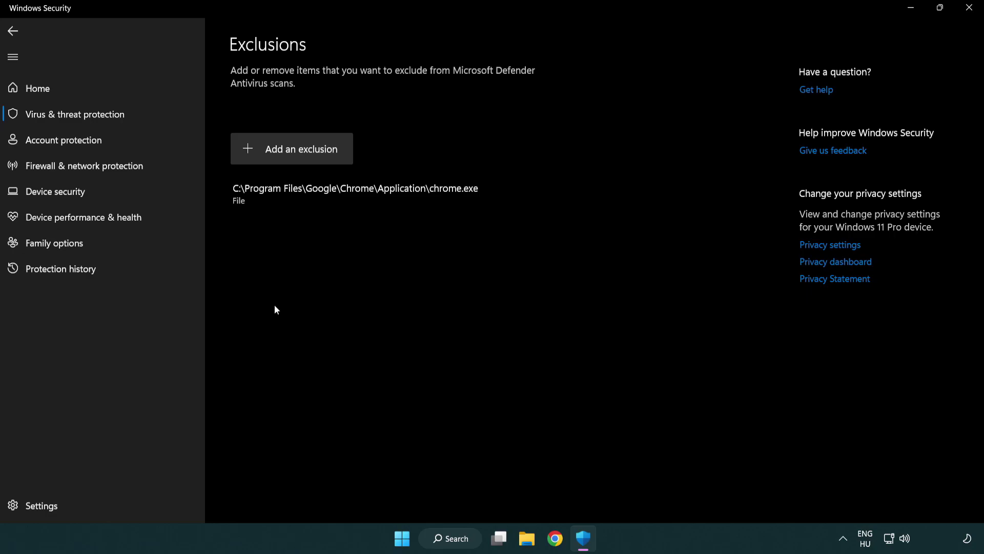
# Start adding a file exclusion and browse to the Local Disk (C:) drive to locate the file.
pyautogui.click(296, 154)
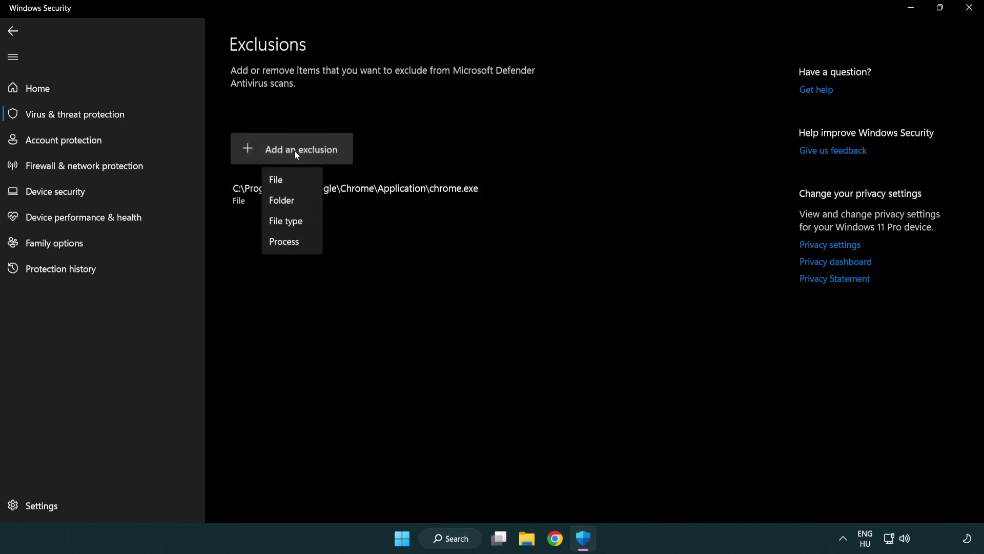
pyautogui.click(297, 180)
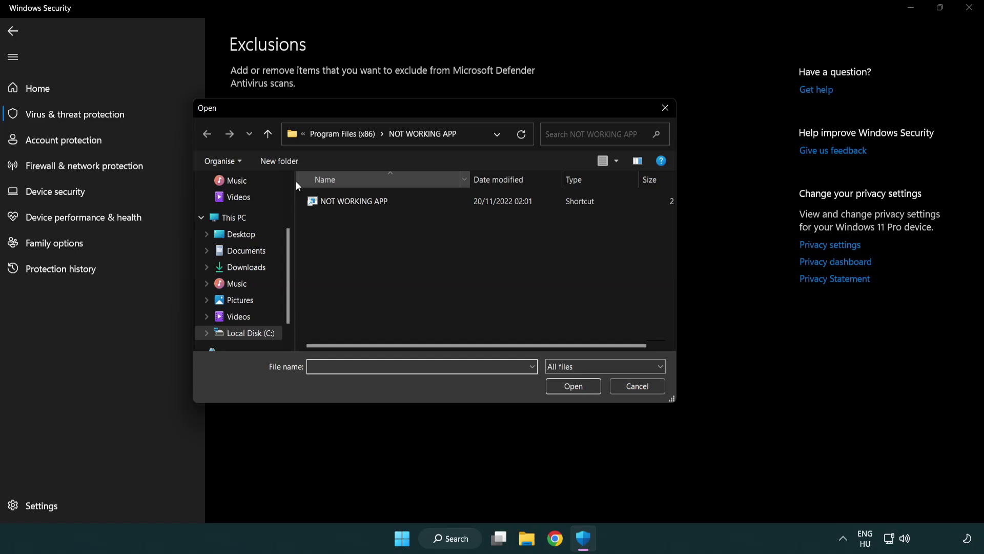
pyautogui.click(334, 134)
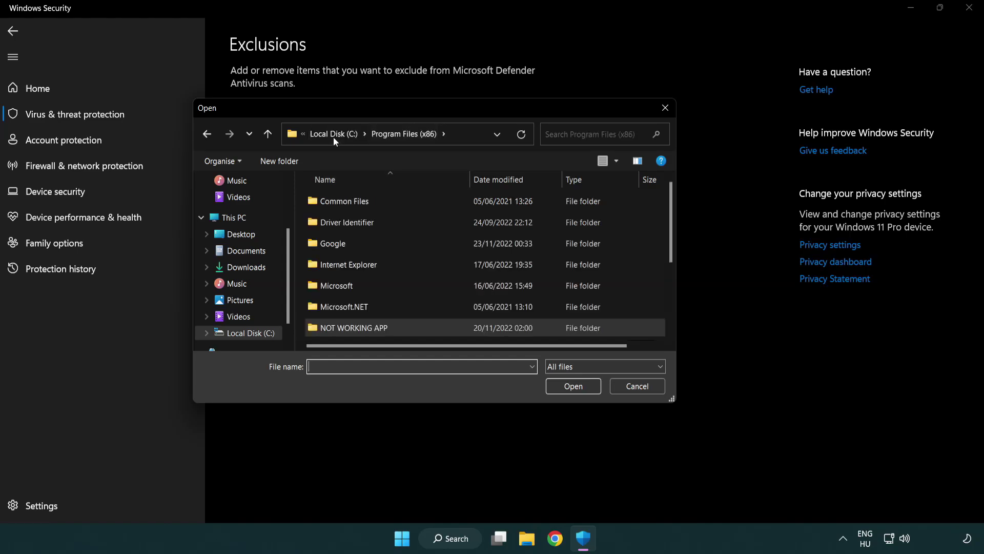
pyautogui.click(338, 135)
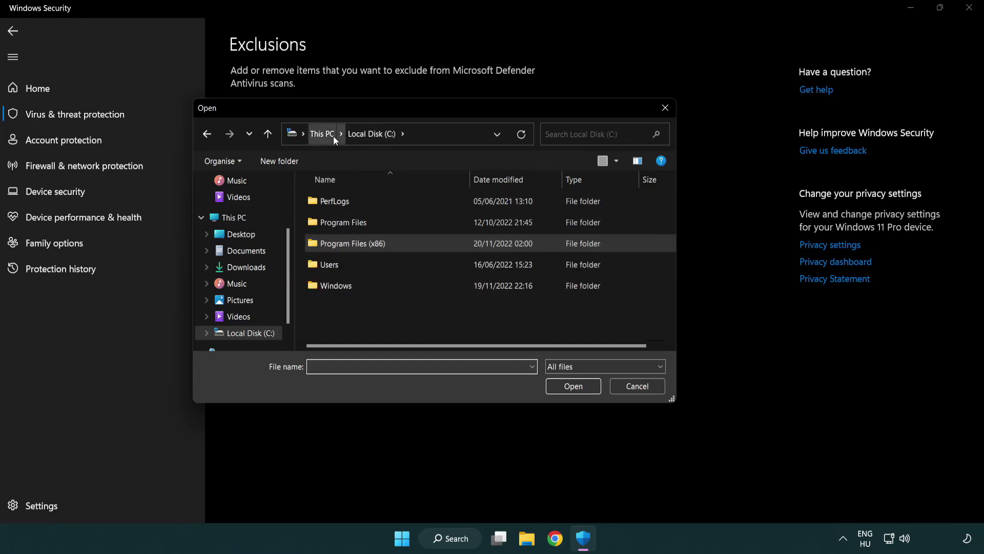
pyautogui.click(332, 135)
pyautogui.doubleClick(359, 338)
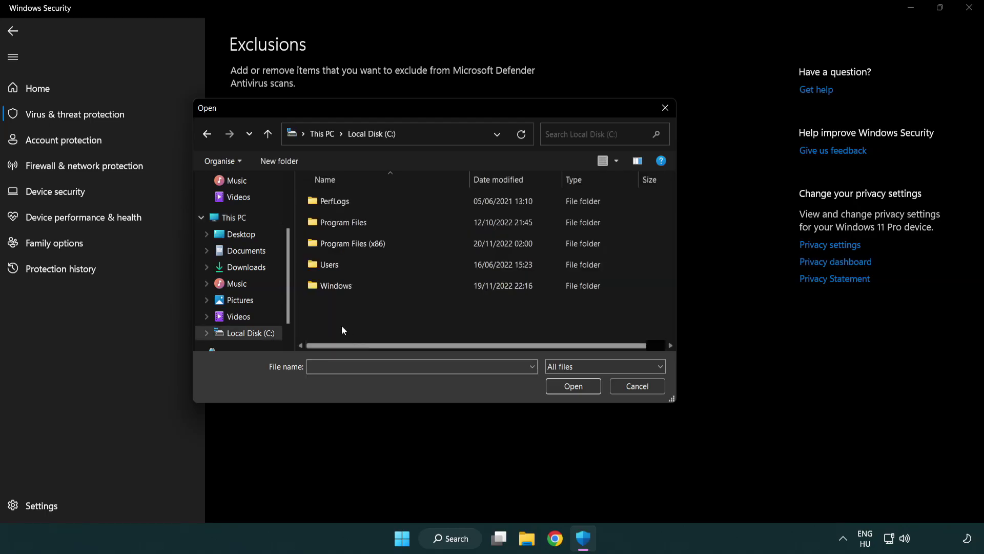
# Choose the NOT WORKING APP shortcut from the NOT WORKING APP folder in Program Files (x86) as the file to exclude.
pyautogui.doubleClick(360, 240)
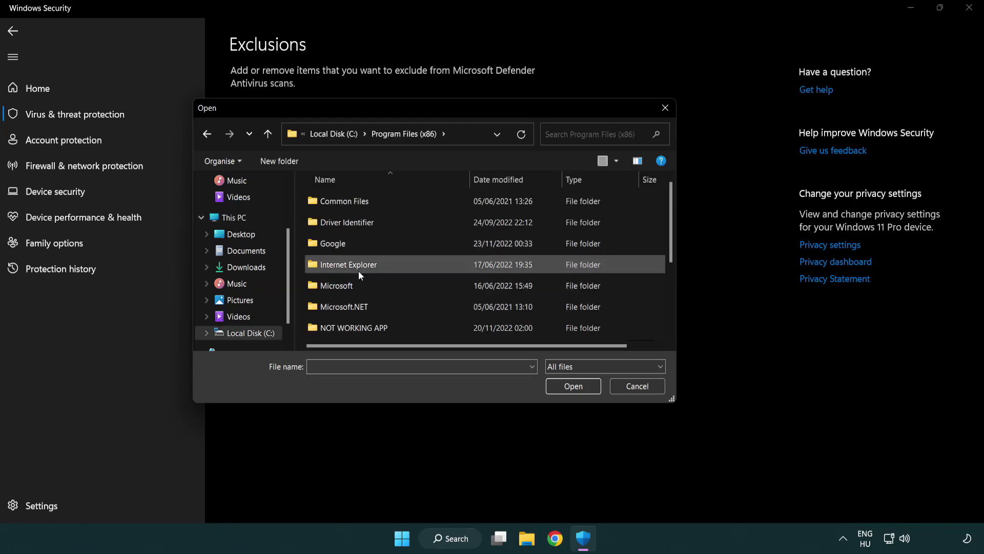
pyautogui.doubleClick(367, 330)
pyautogui.click(346, 200)
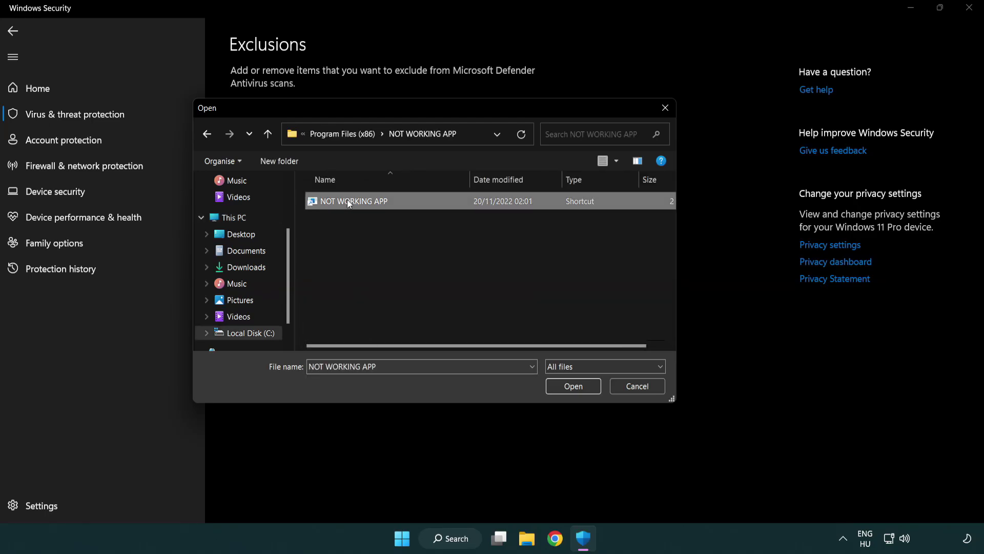
pyautogui.click(572, 389)
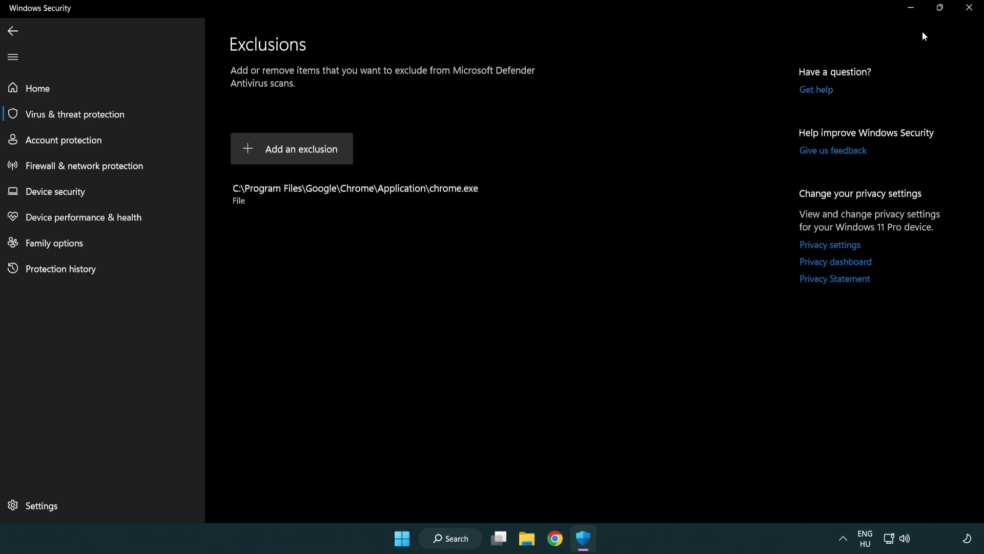
# Close Windows Security and bring up the computer's power options.
pyautogui.click(969, 9)
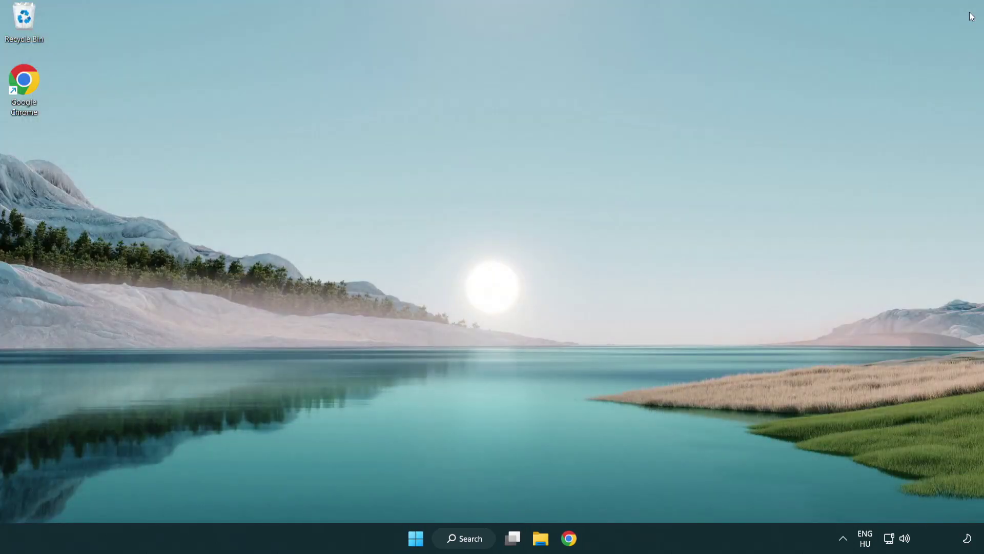
pyautogui.click(405, 541)
pyautogui.click(651, 493)
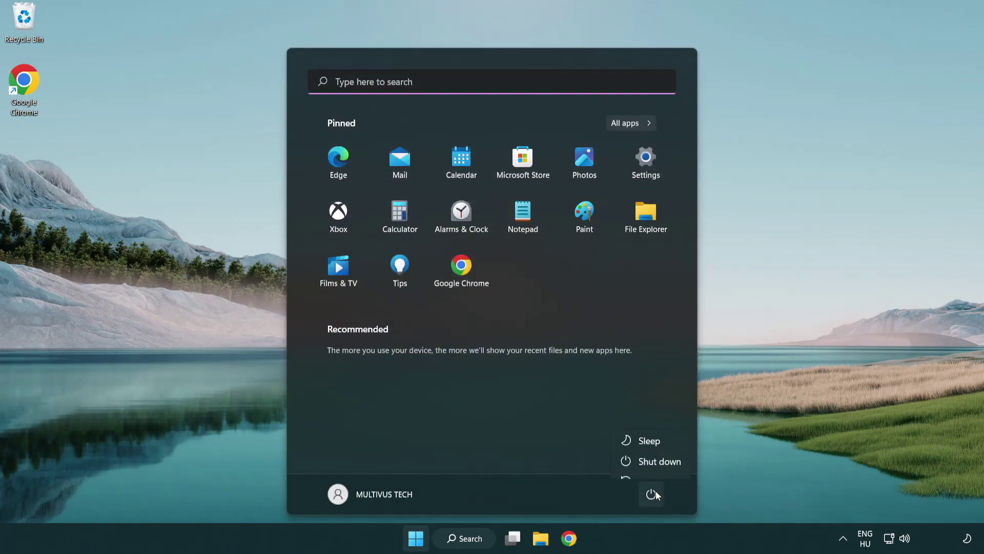